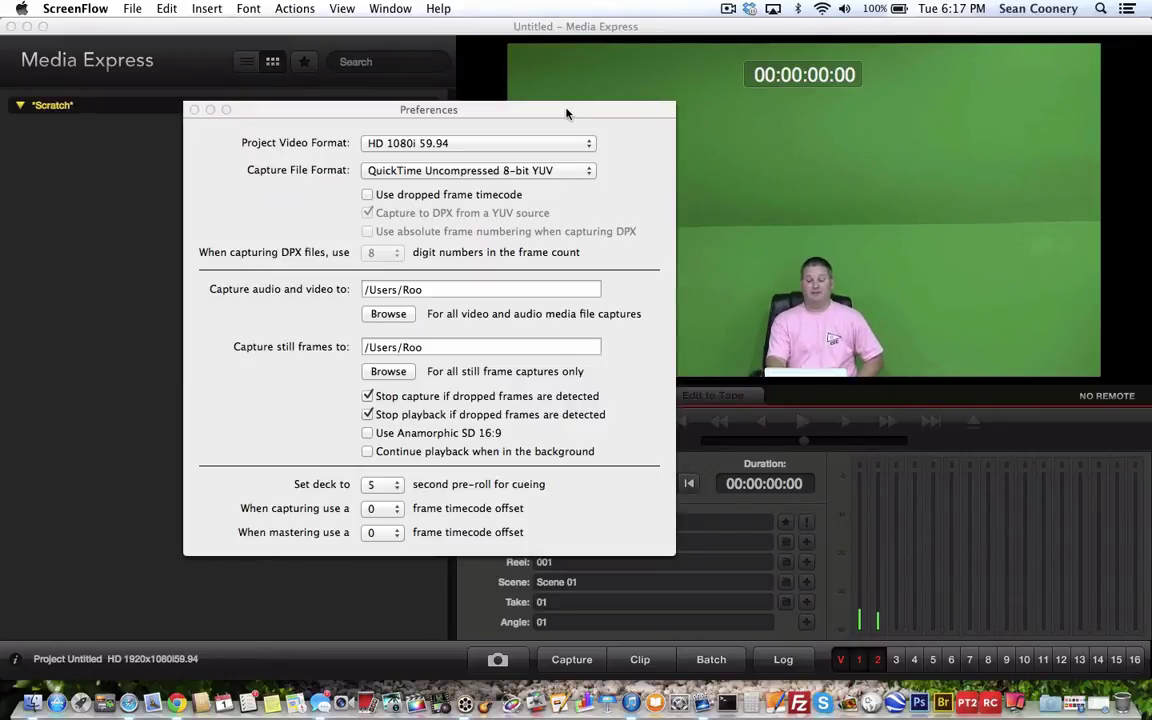
Close the Media Express preferences, left at HD 1080i 59.94 with Uncompressed 8-bit YUV capture
left_click_drag(545, 118, 477, 183)
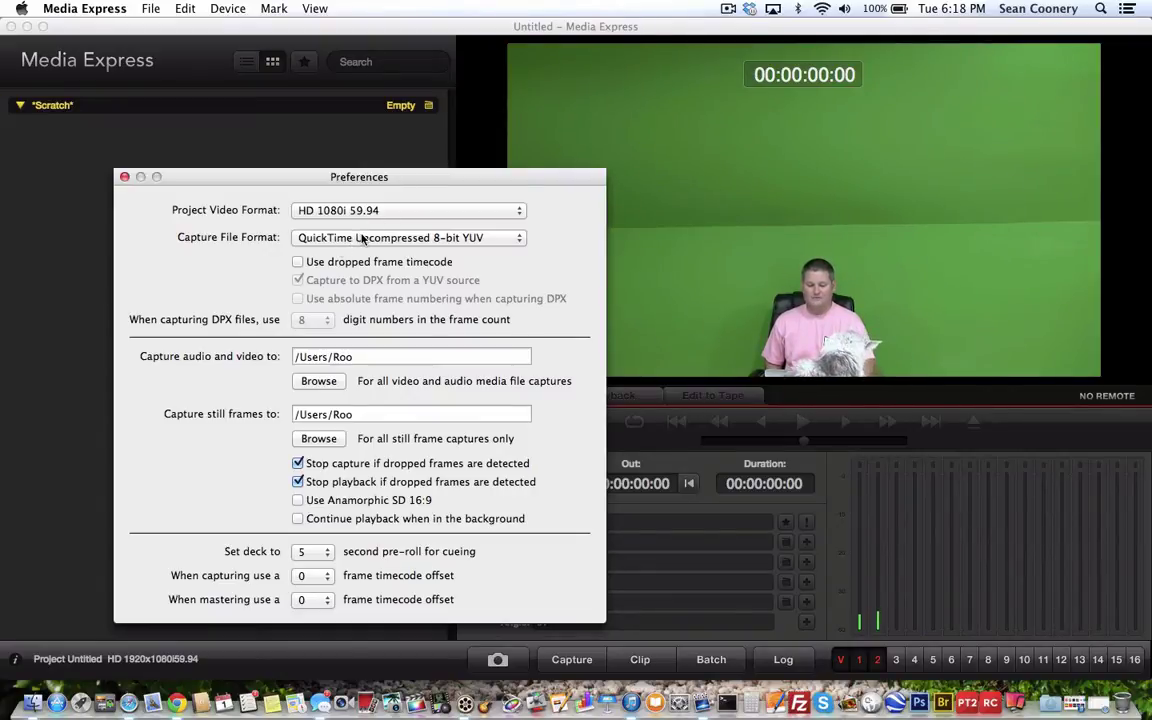
left_click(124, 177)
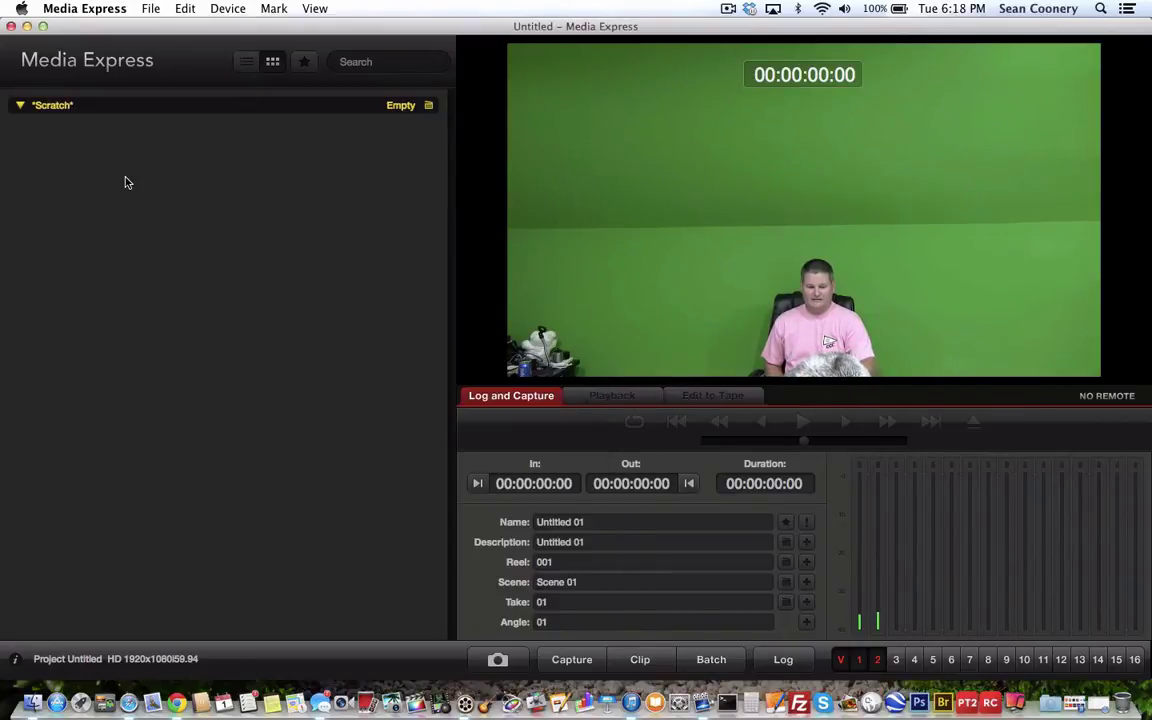
left_click(113, 8)
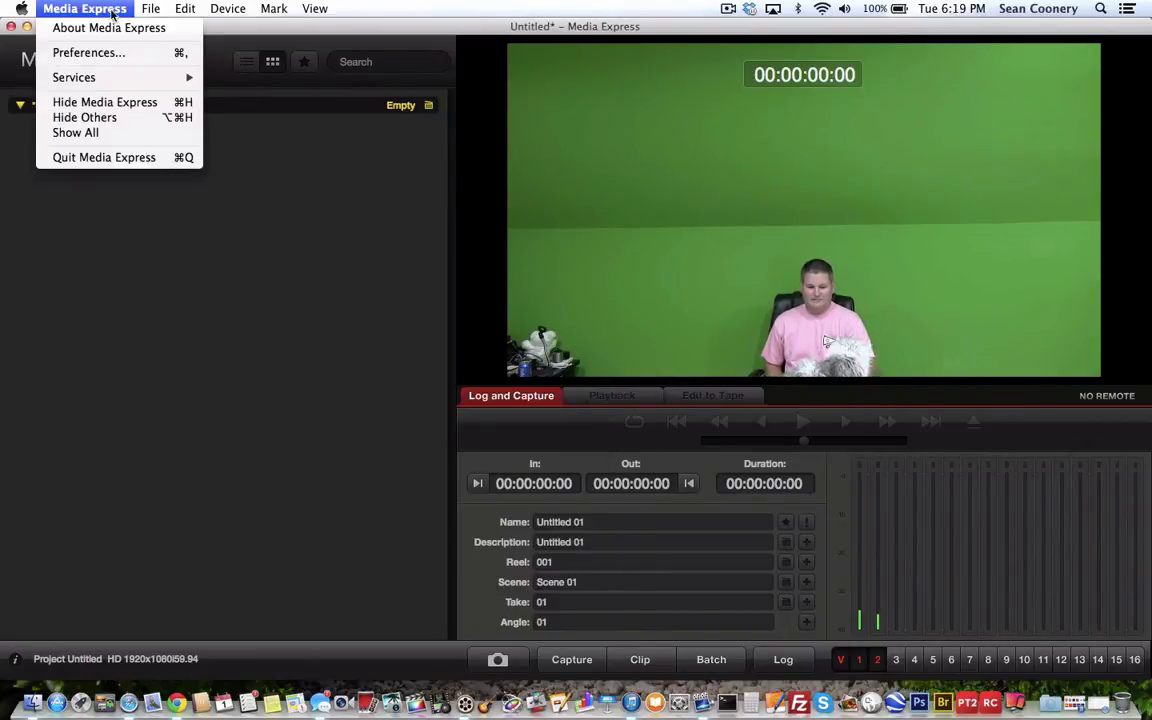
left_click(116, 54)
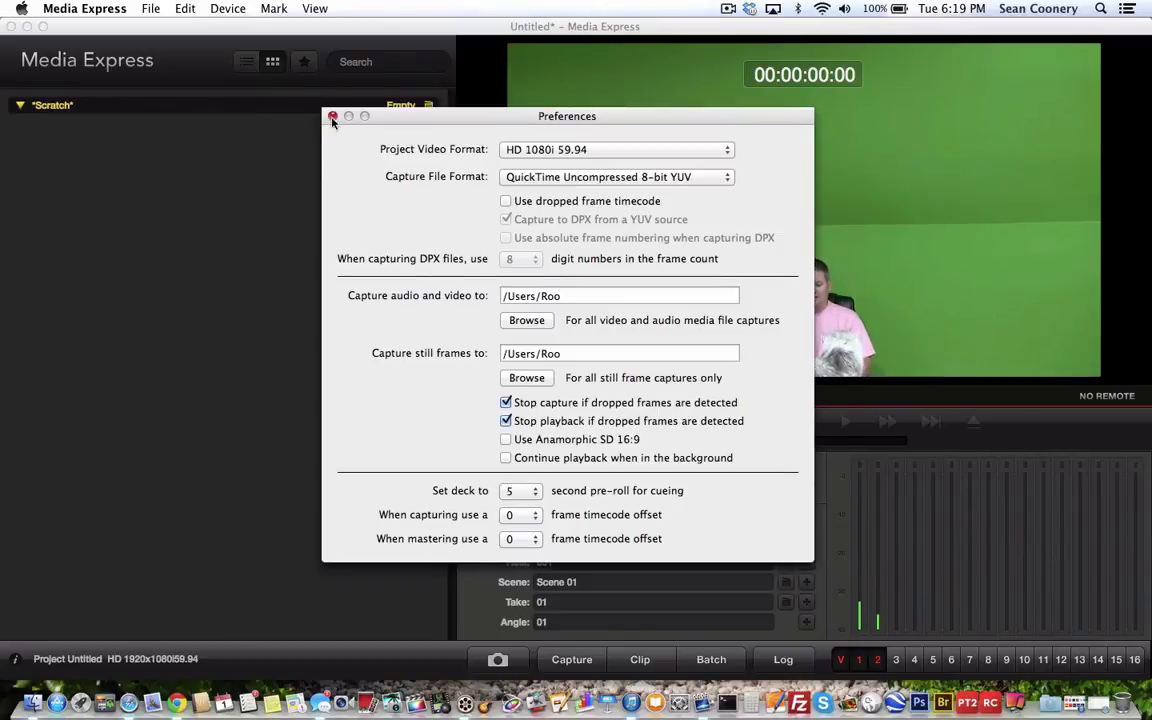
left_click(332, 117)
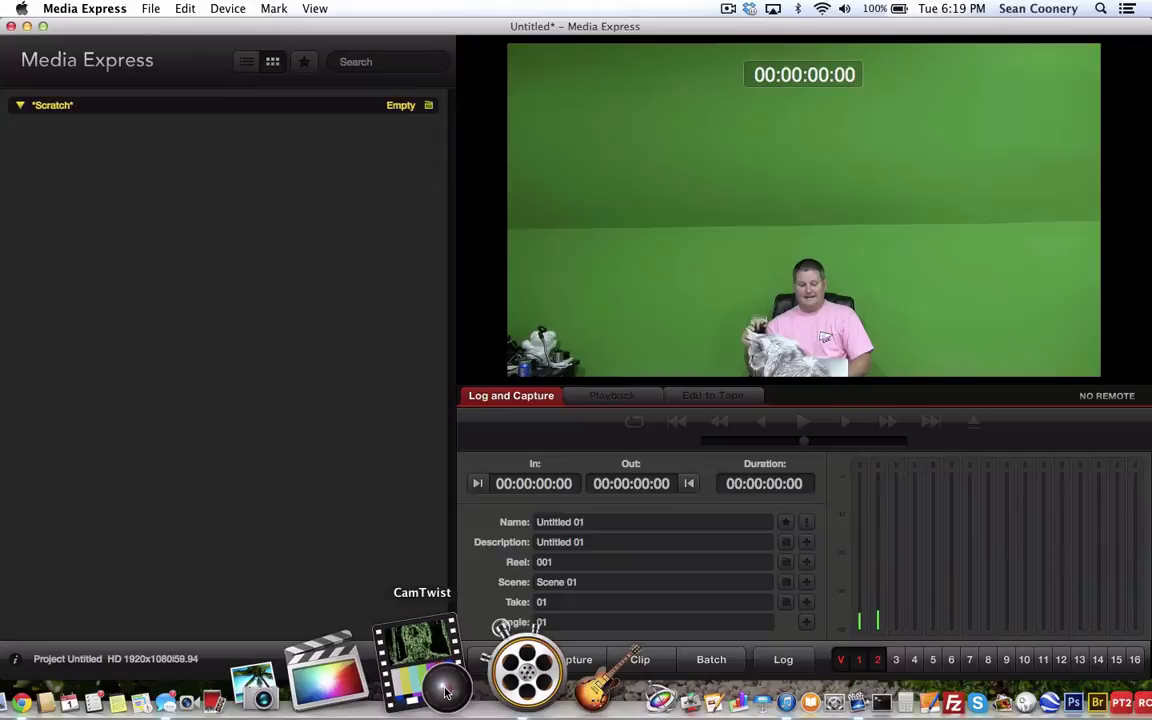
Launch CamTwist, showing its setup window with four saved setups, and bring up the CamTwist menu
left_click(447, 692)
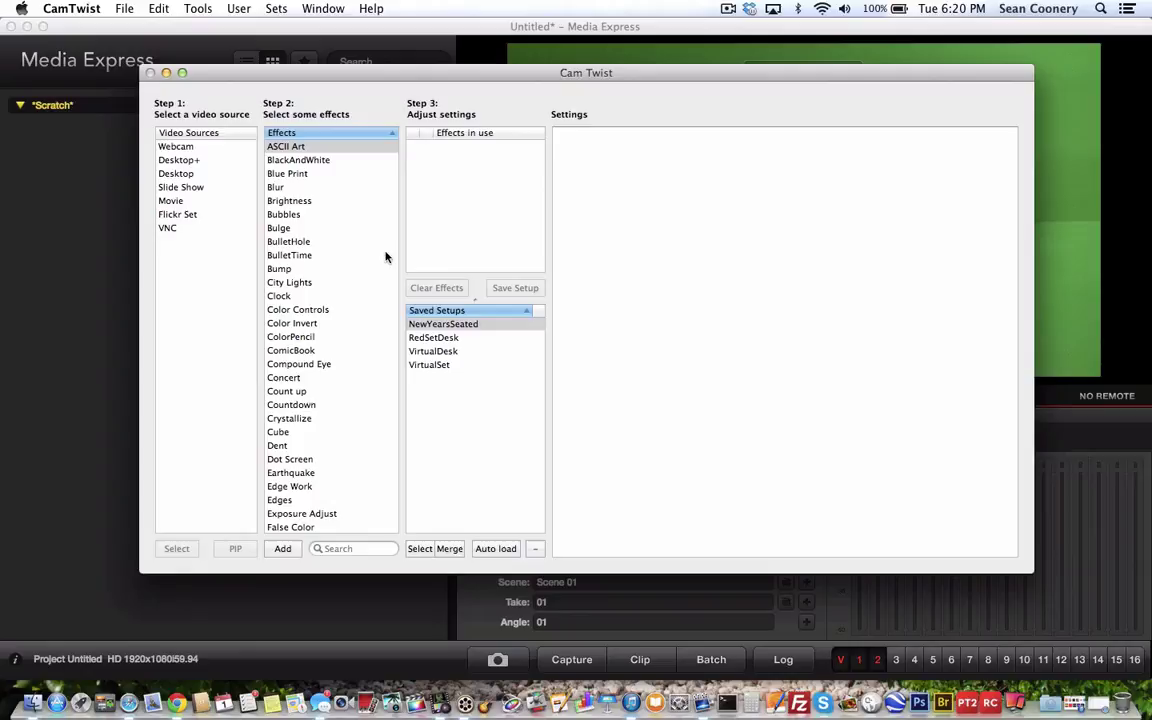
left_click(80, 7)
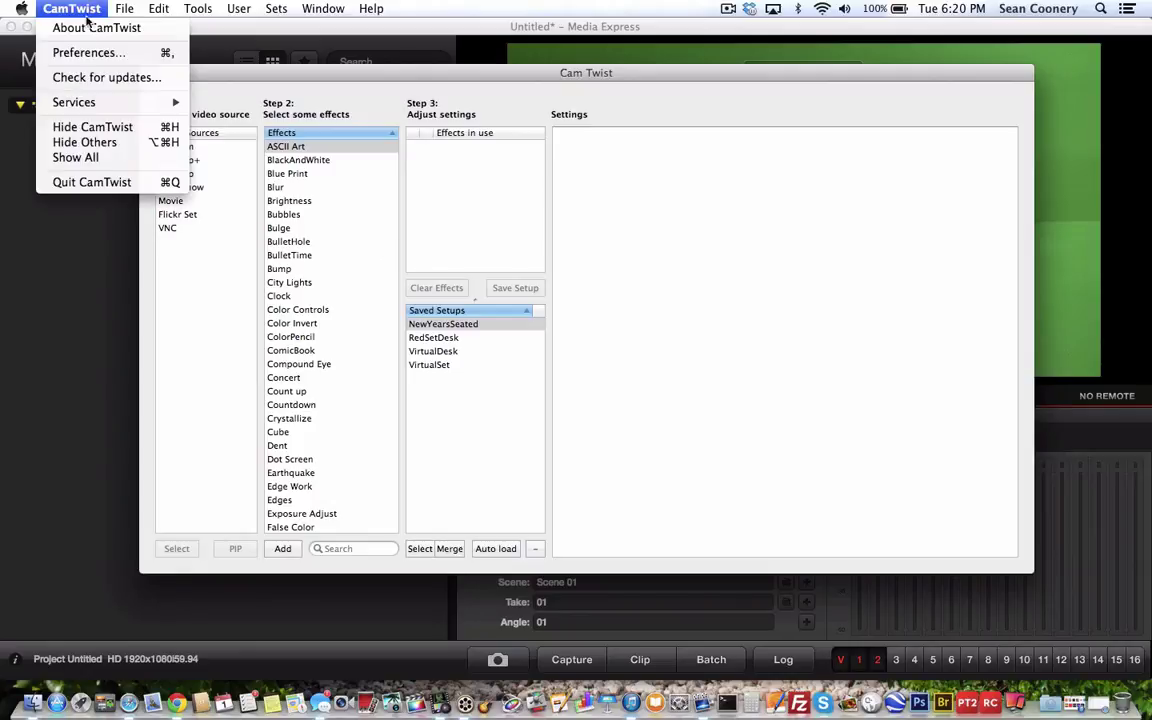
left_click(85, 52)
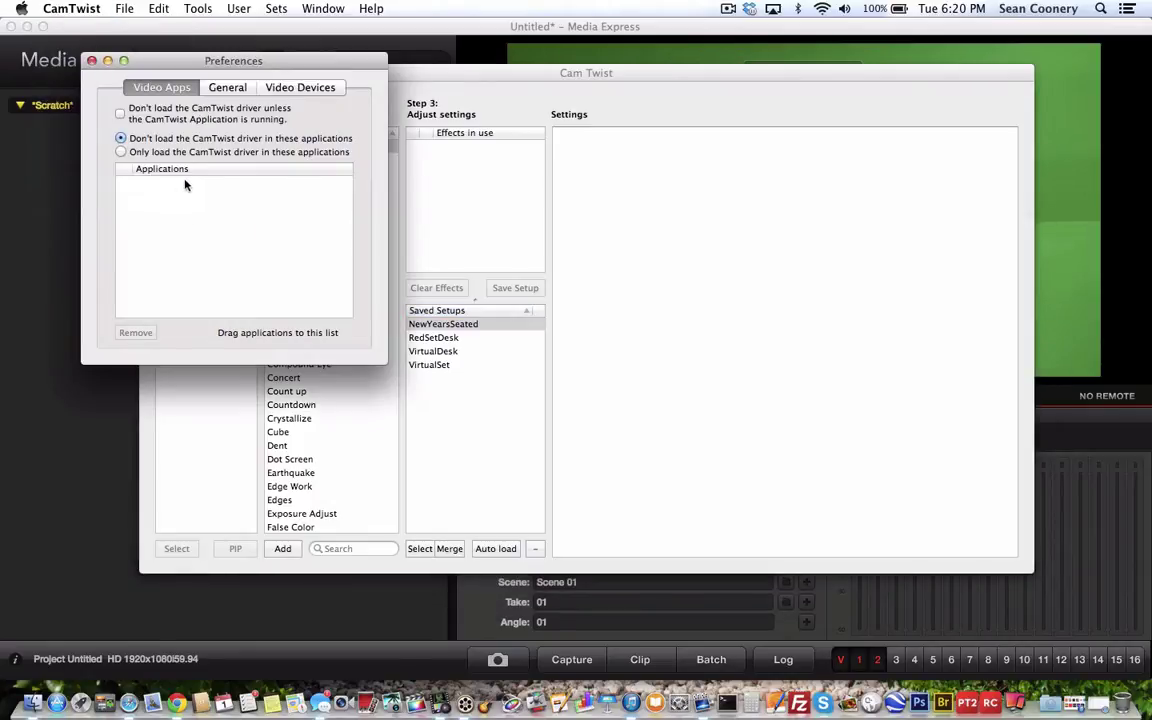
left_click(293, 89)
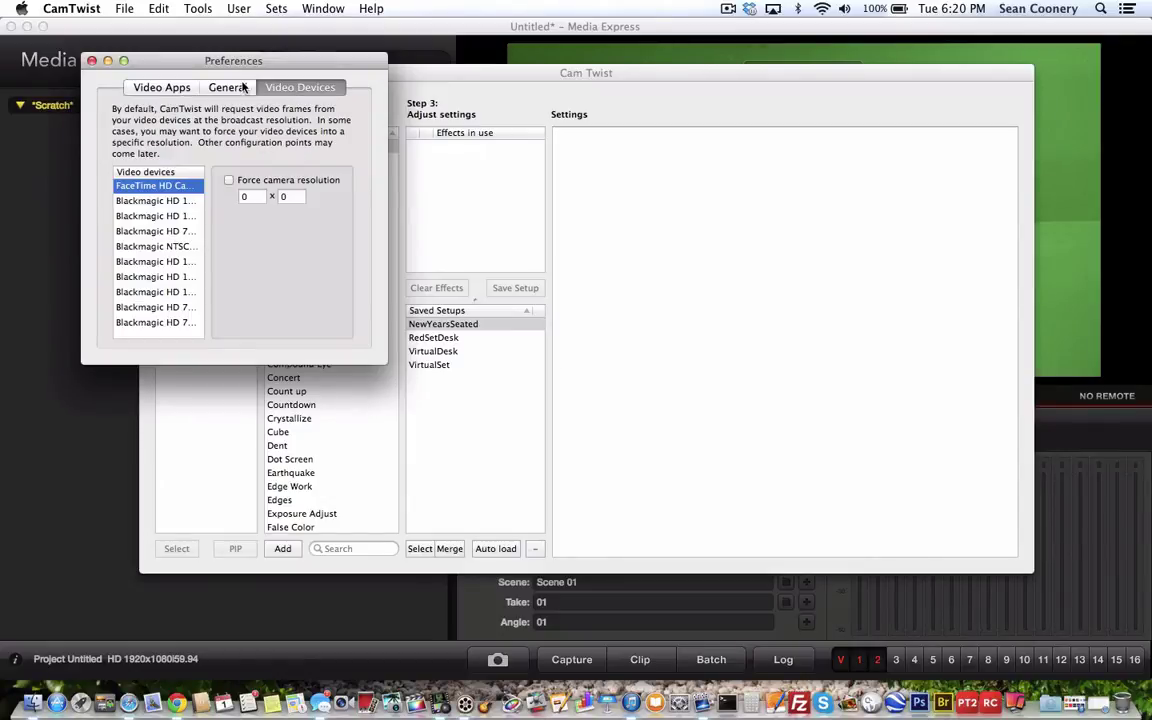
left_click(236, 90)
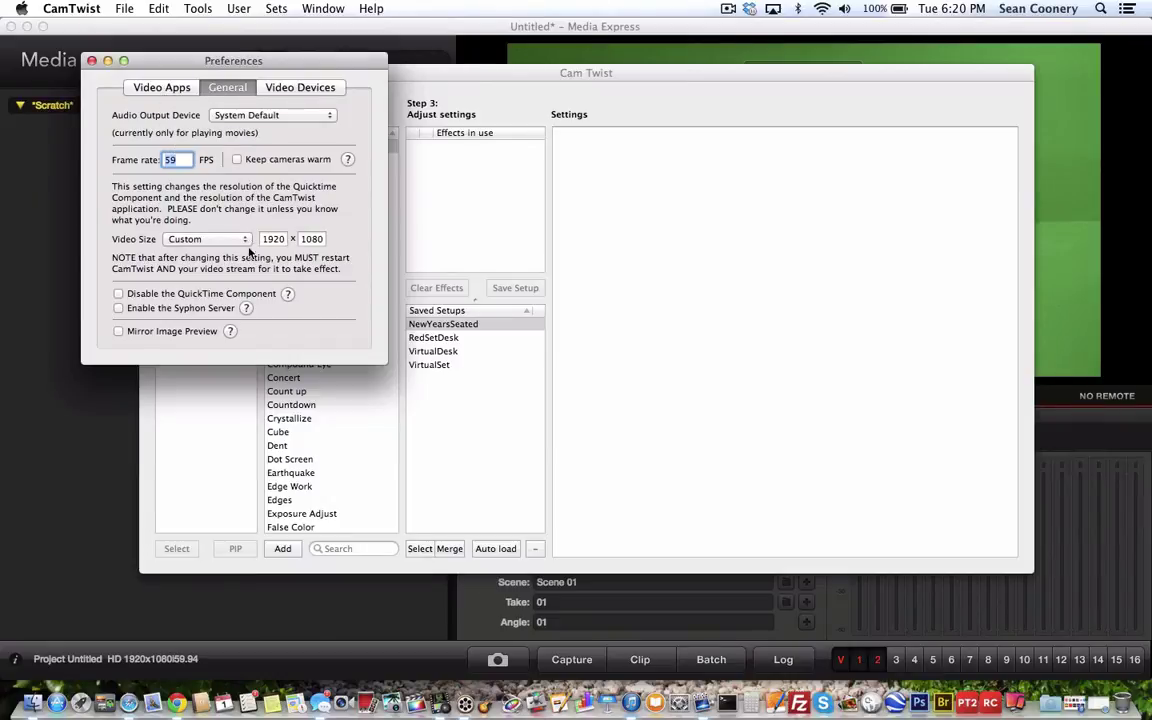
left_click(181, 90)
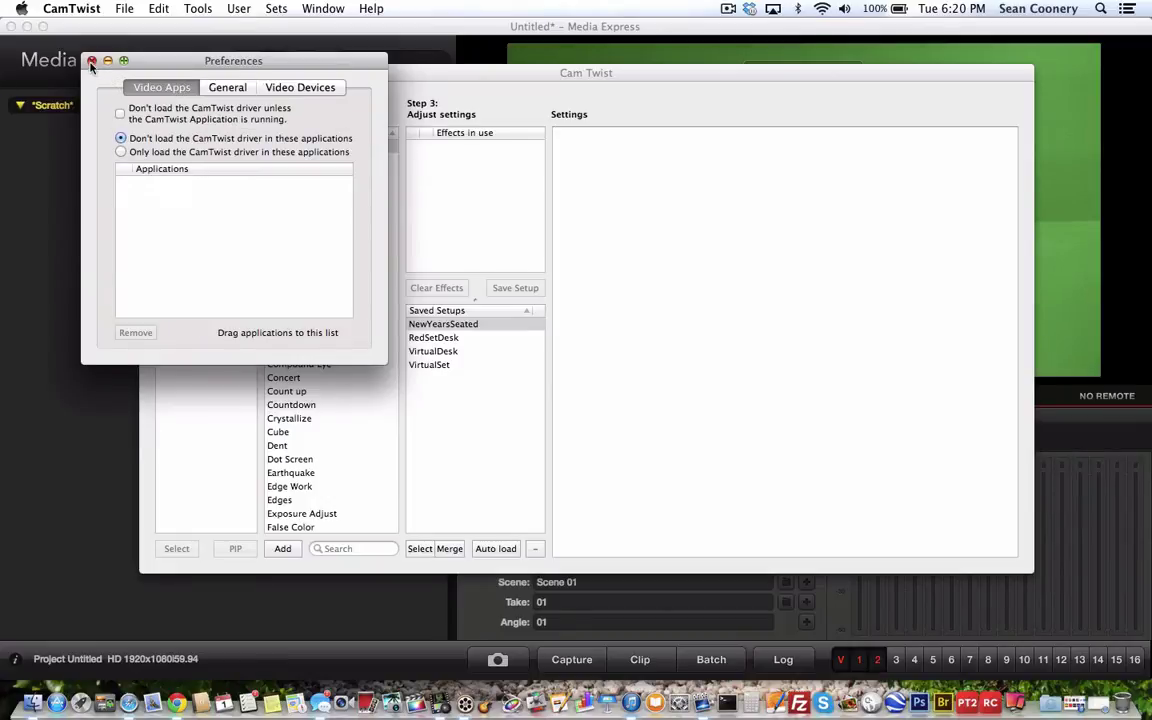
left_click(91, 62)
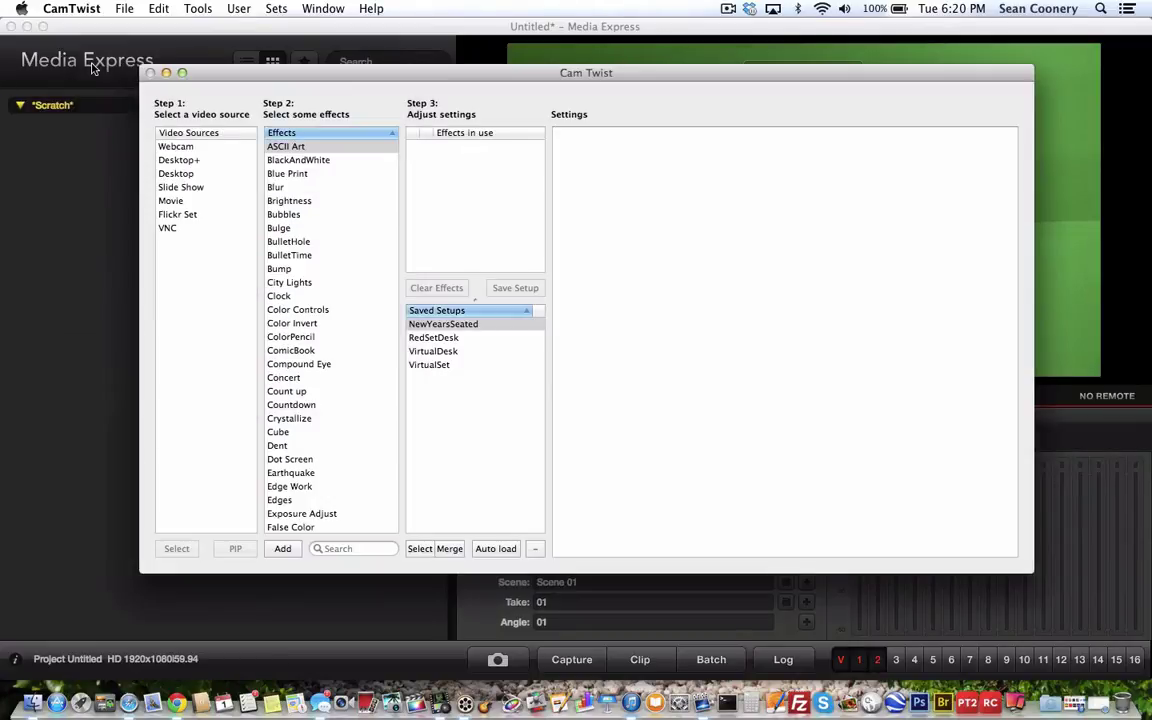
Quit Media Express, then quit CamTwist so it can be restarted
left_click(141, 40)
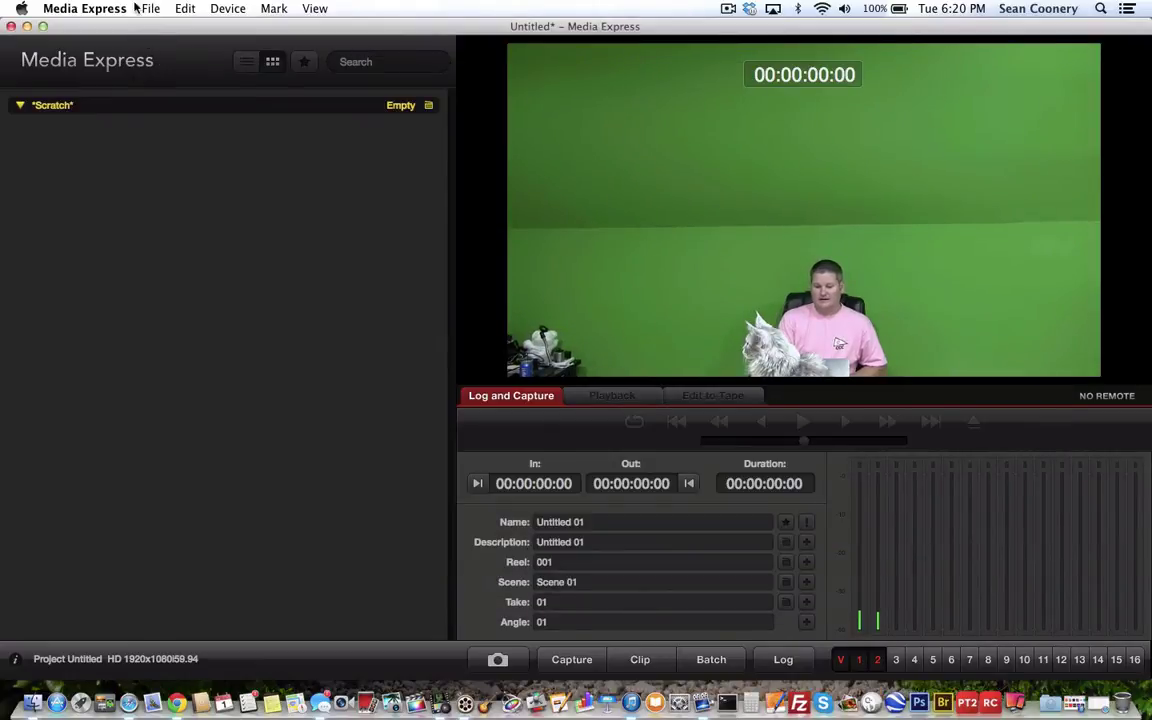
left_click(118, 8)
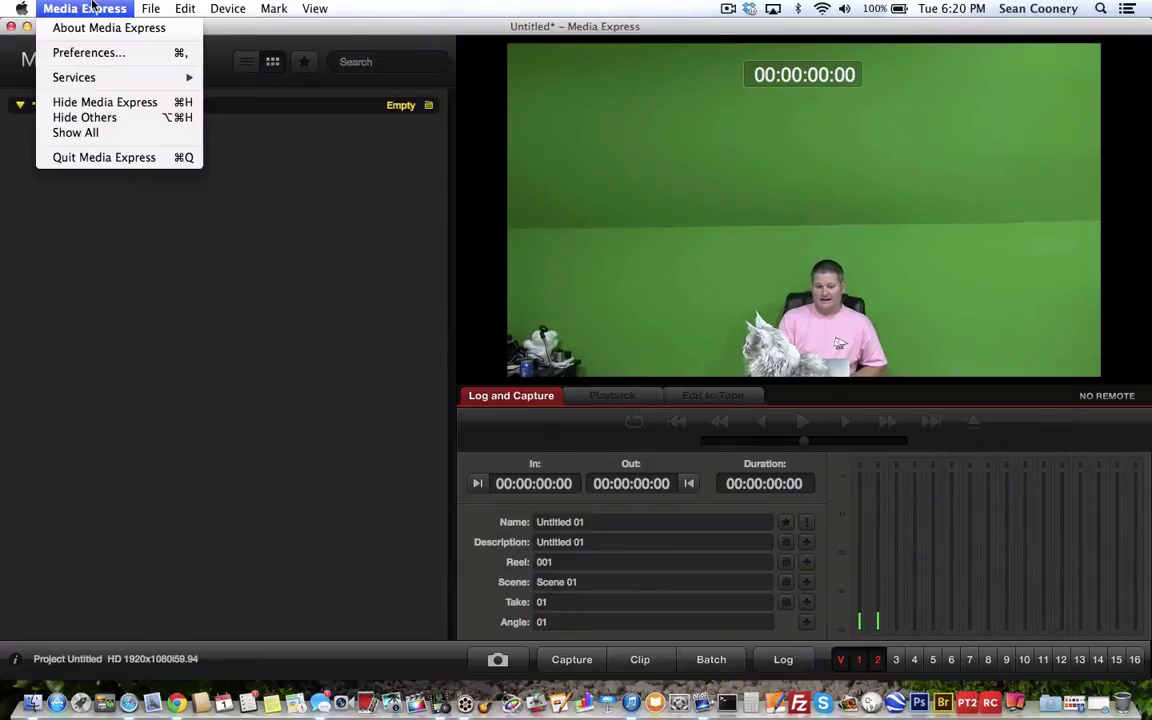
left_click(84, 160)
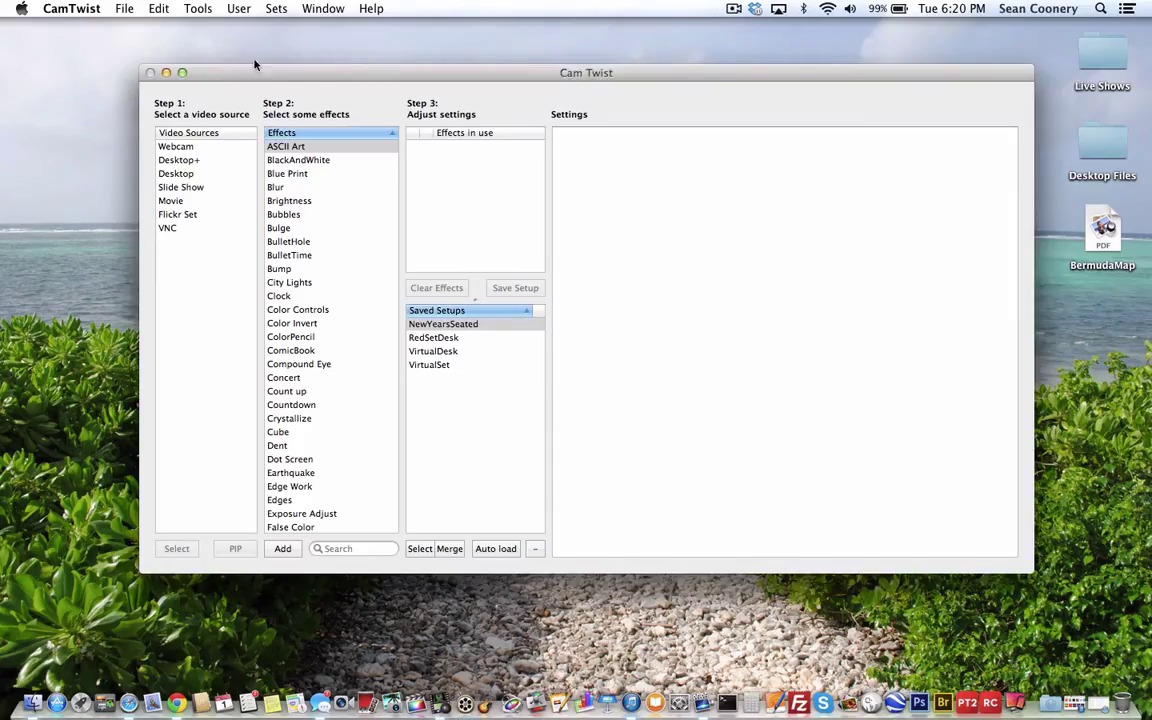
left_click(74, 8)
left_click(85, 184)
left_click(71, 8)
left_click(85, 51)
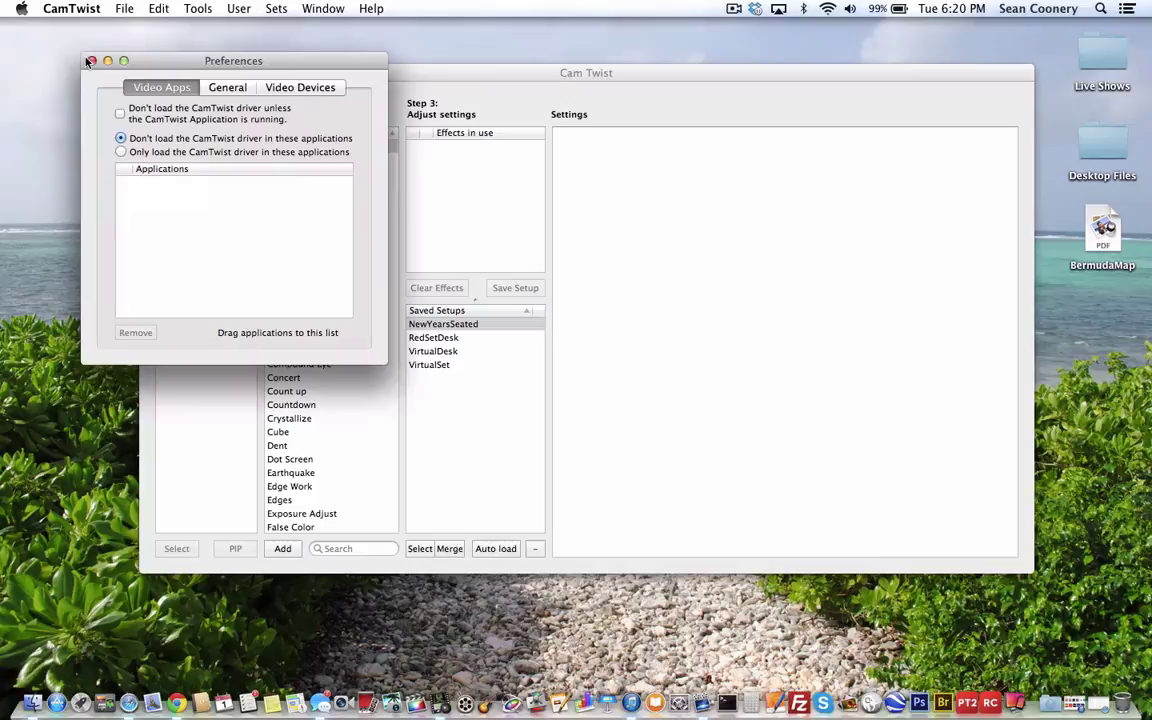
left_click(236, 92)
left_click(293, 90)
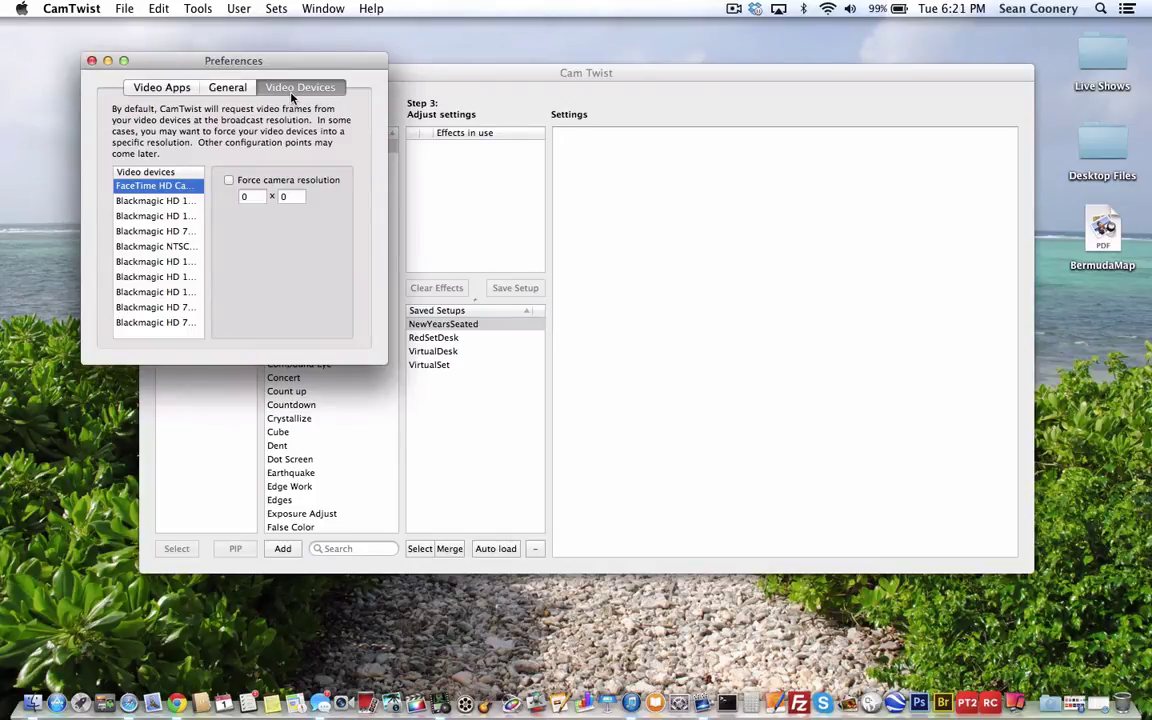
left_click(90, 61)
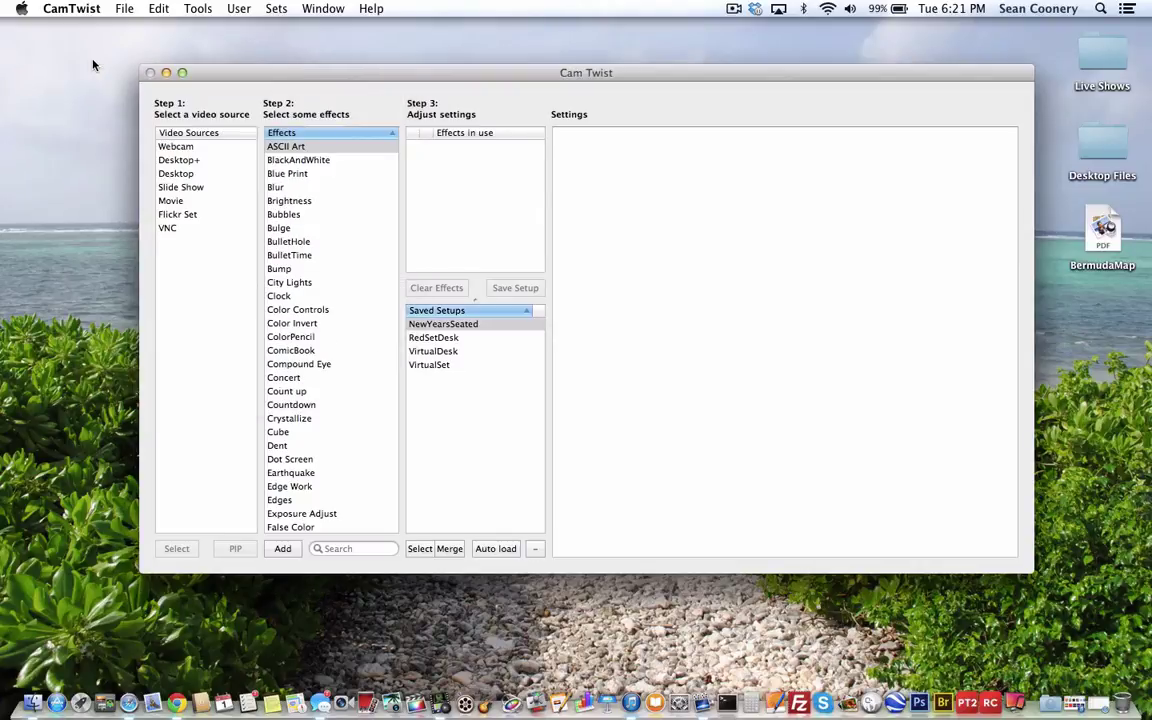
Load the NewYearsSeated saved setup with its Movie and PIP Movie effects
left_click(479, 326)
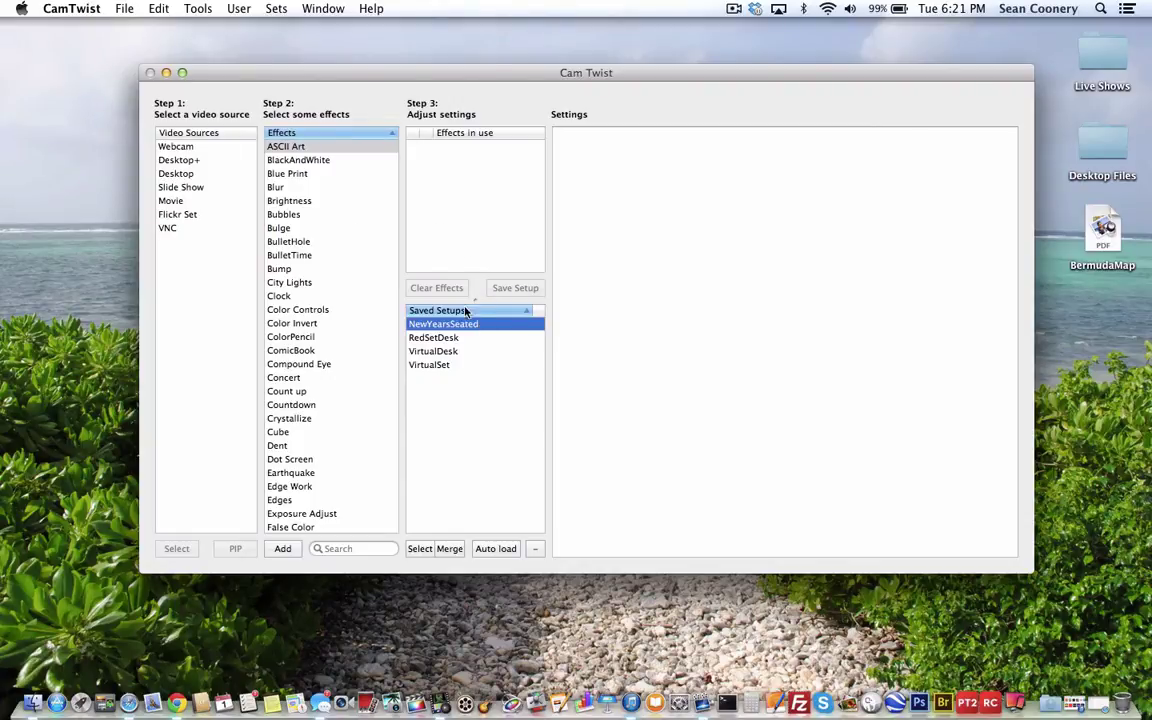
double_click(464, 329)
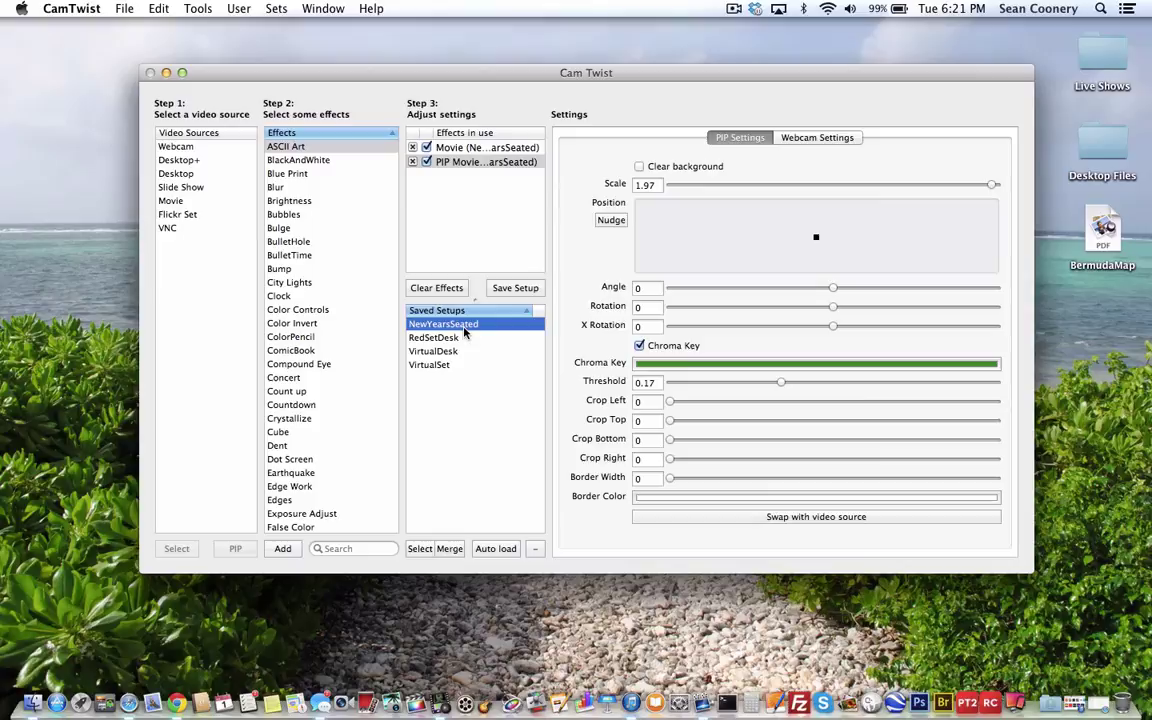
left_click(829, 139)
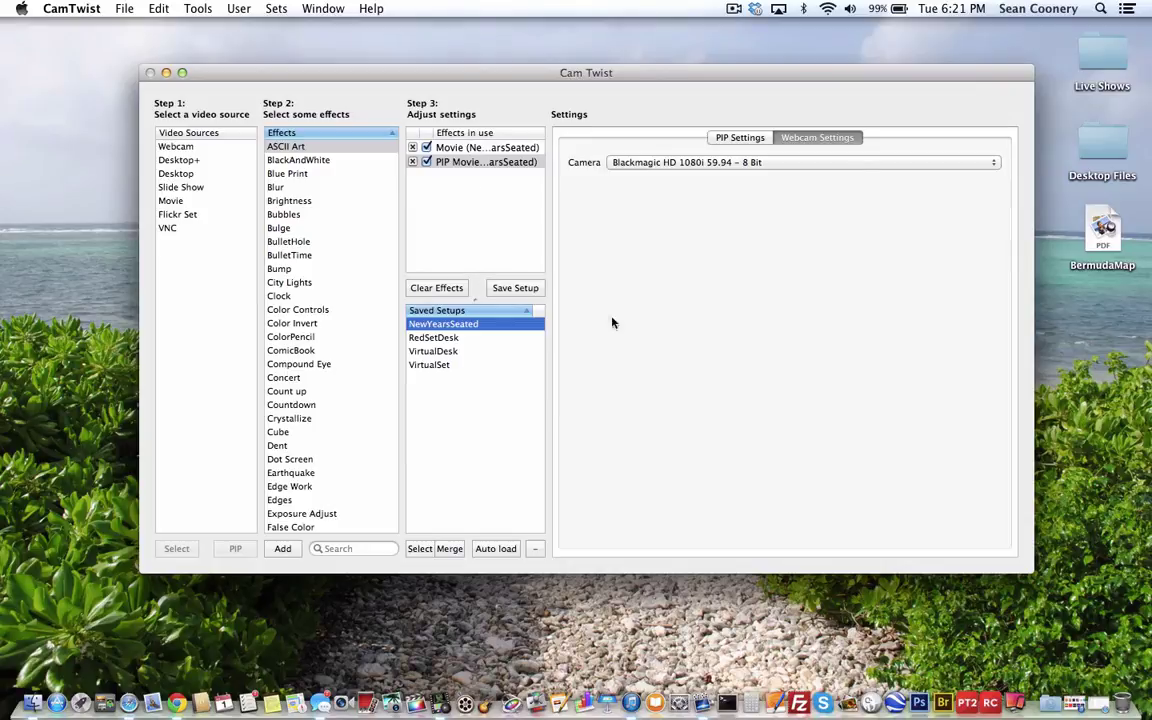
Show a live Preview window of the composited feed and move it down-right
left_click(85, 8)
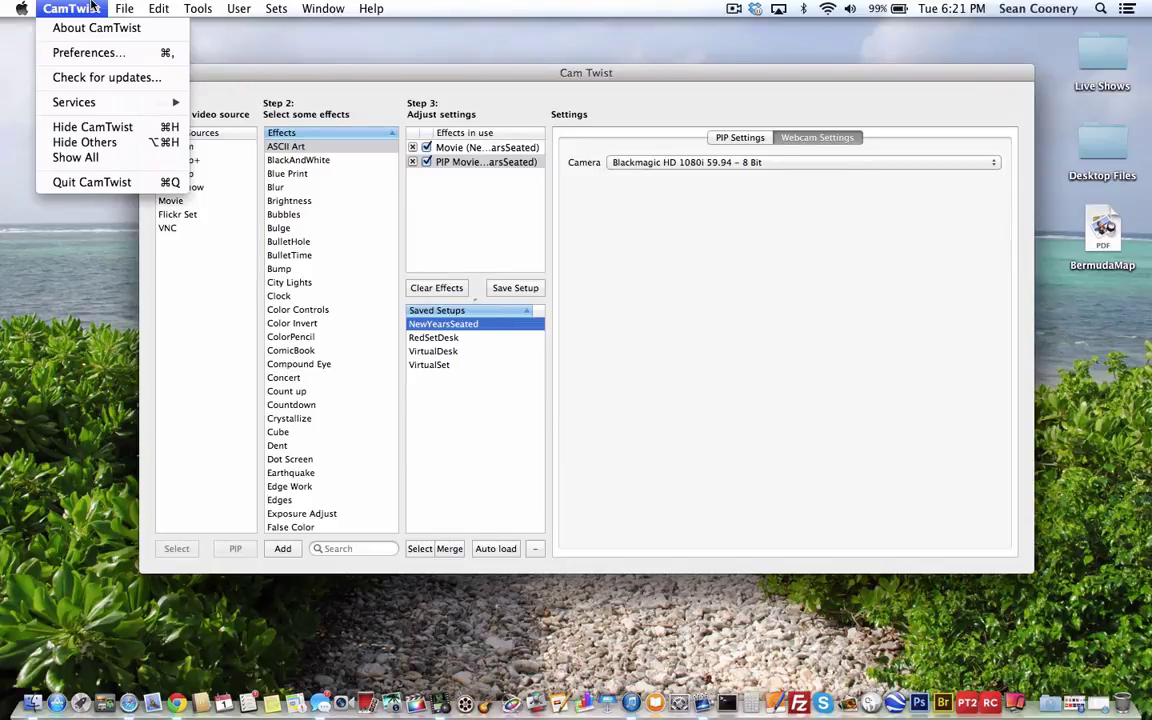
mouse_move(155, 8)
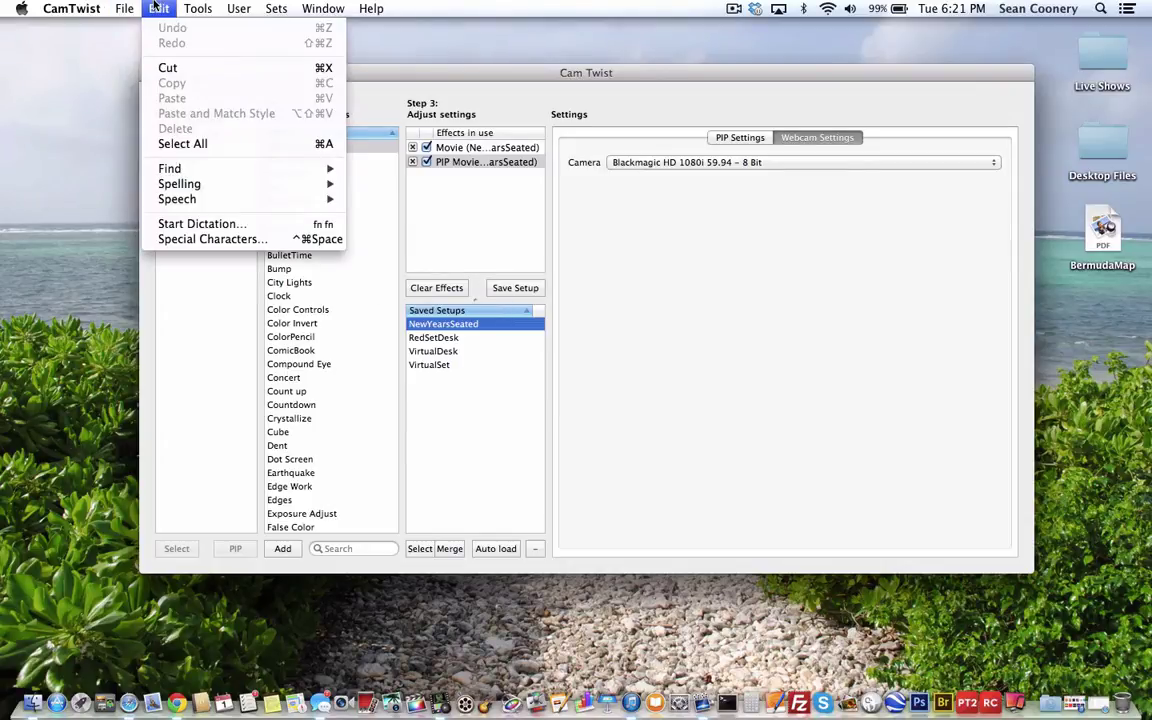
mouse_move(197, 8)
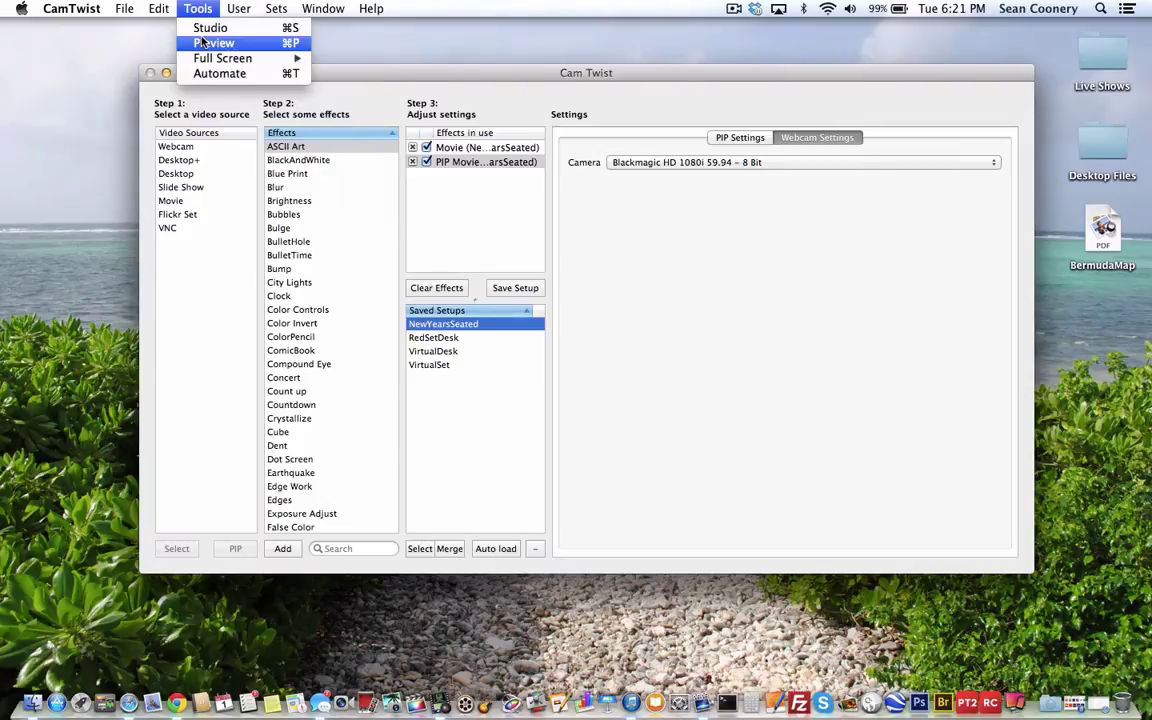
left_click(203, 42)
left_click_drag(168, 97, 214, 200)
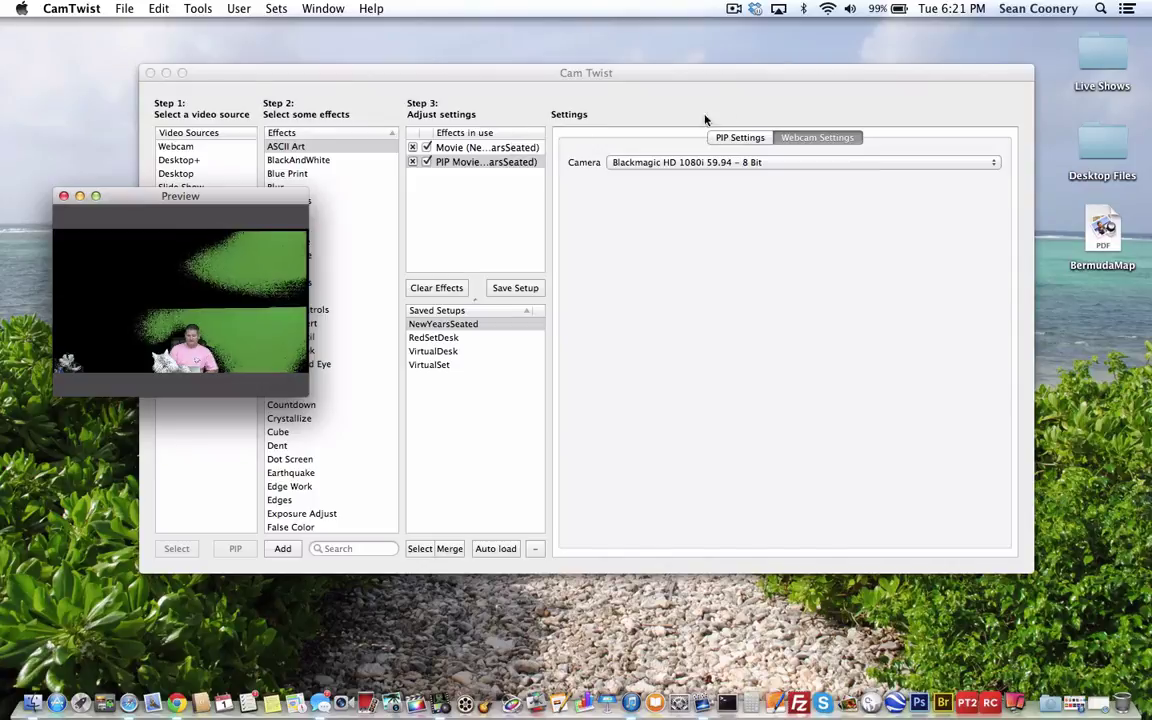
Show PIP Settings, enlarge the Preview at top-left, and shift the main window right
left_click(740, 139)
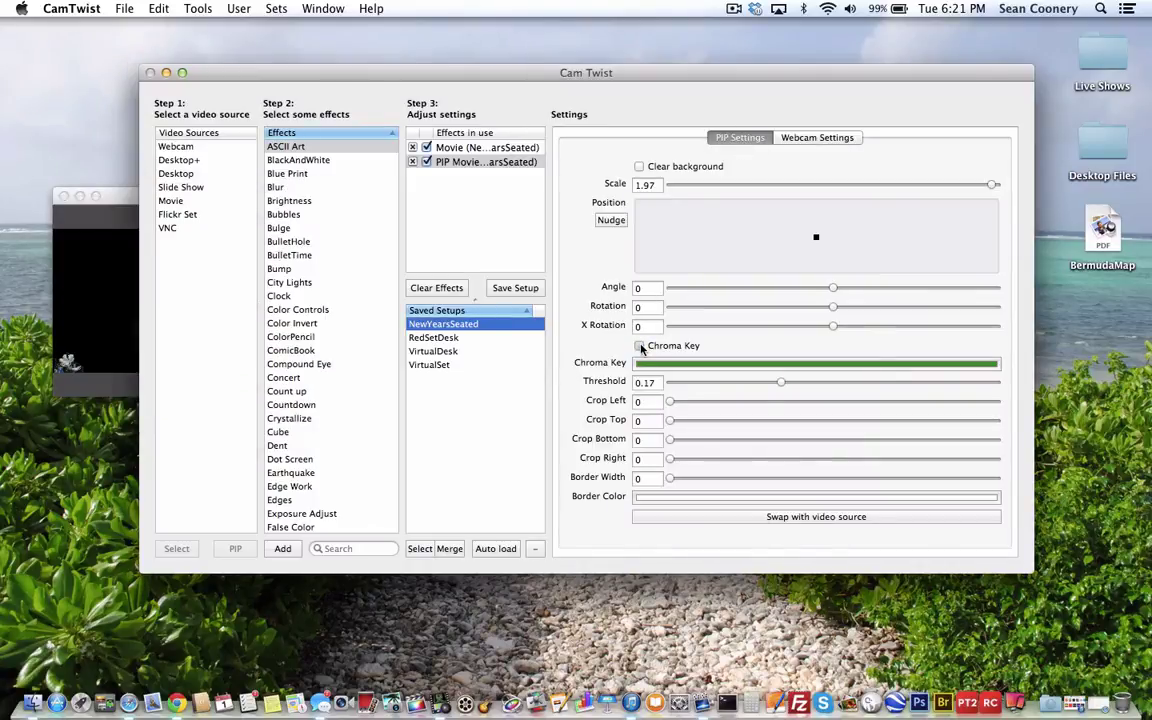
left_click_drag(108, 196, 80, 46)
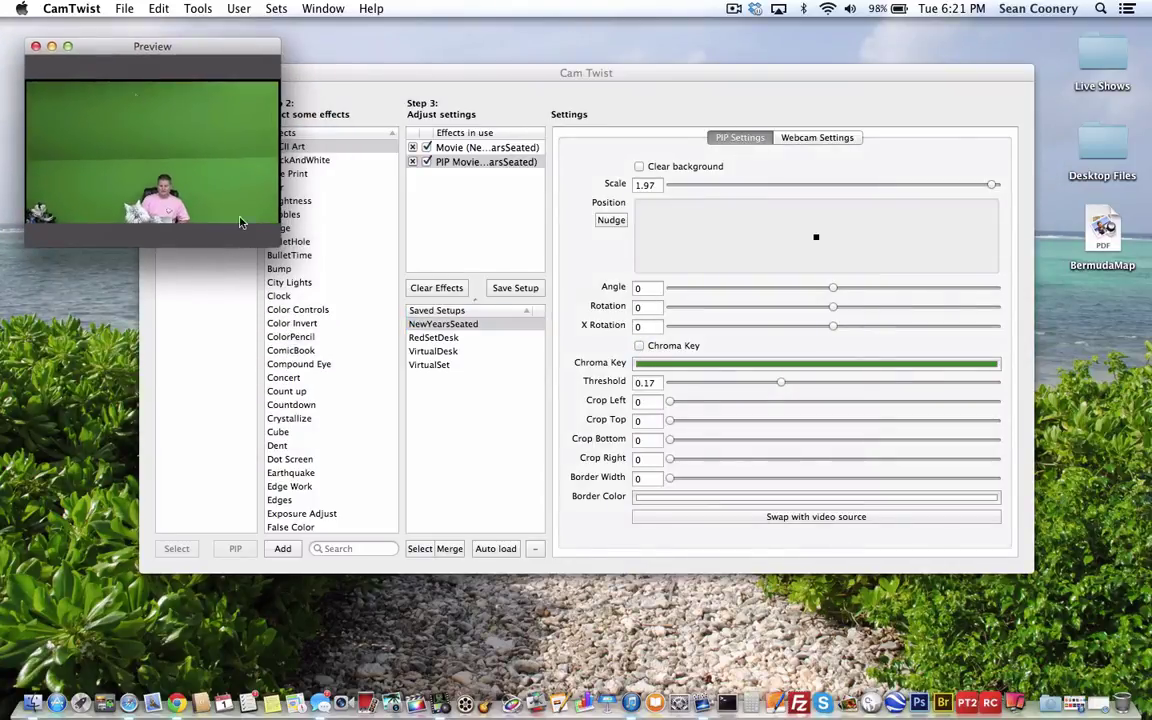
left_click_drag(281, 245, 612, 505)
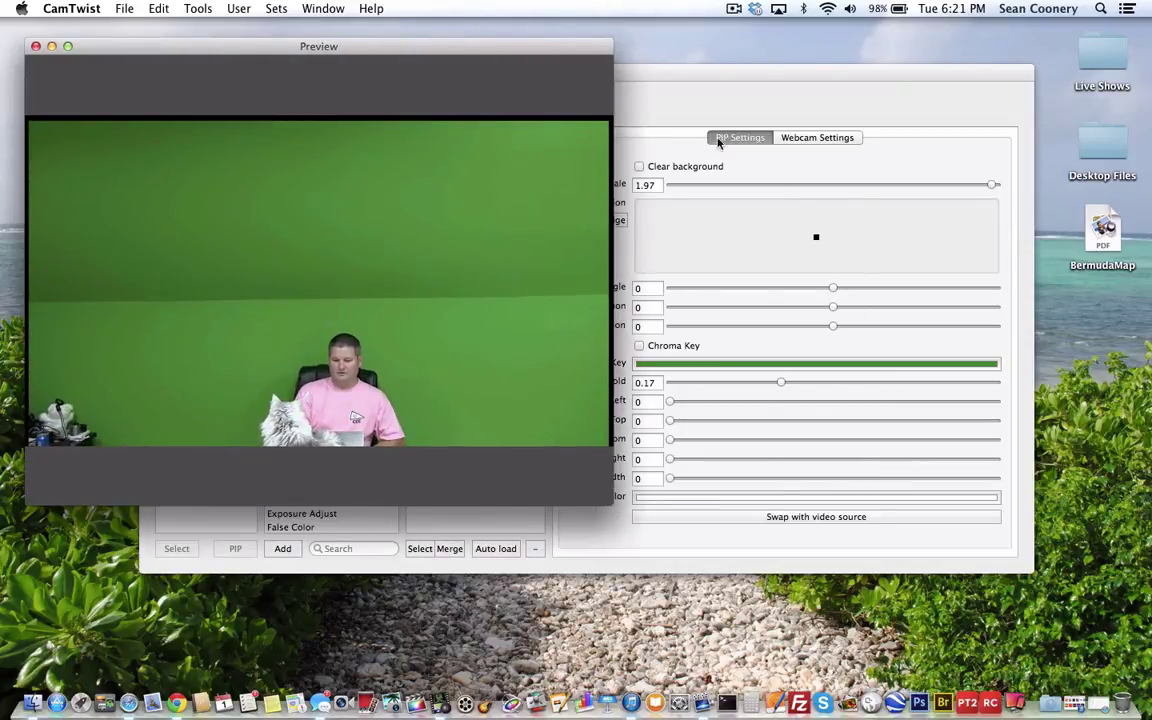
left_click_drag(697, 82, 920, 82)
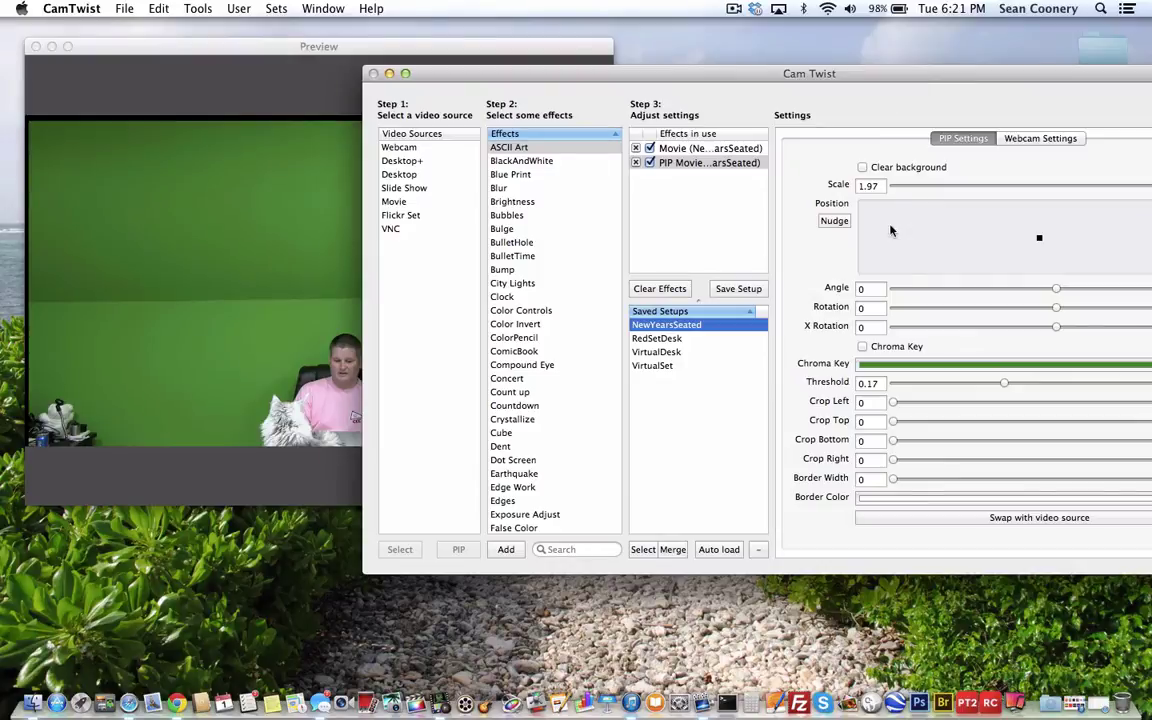
Enable PIP chroma key with threshold about 0.309, rearranging the Preview and main windows
left_click(862, 347)
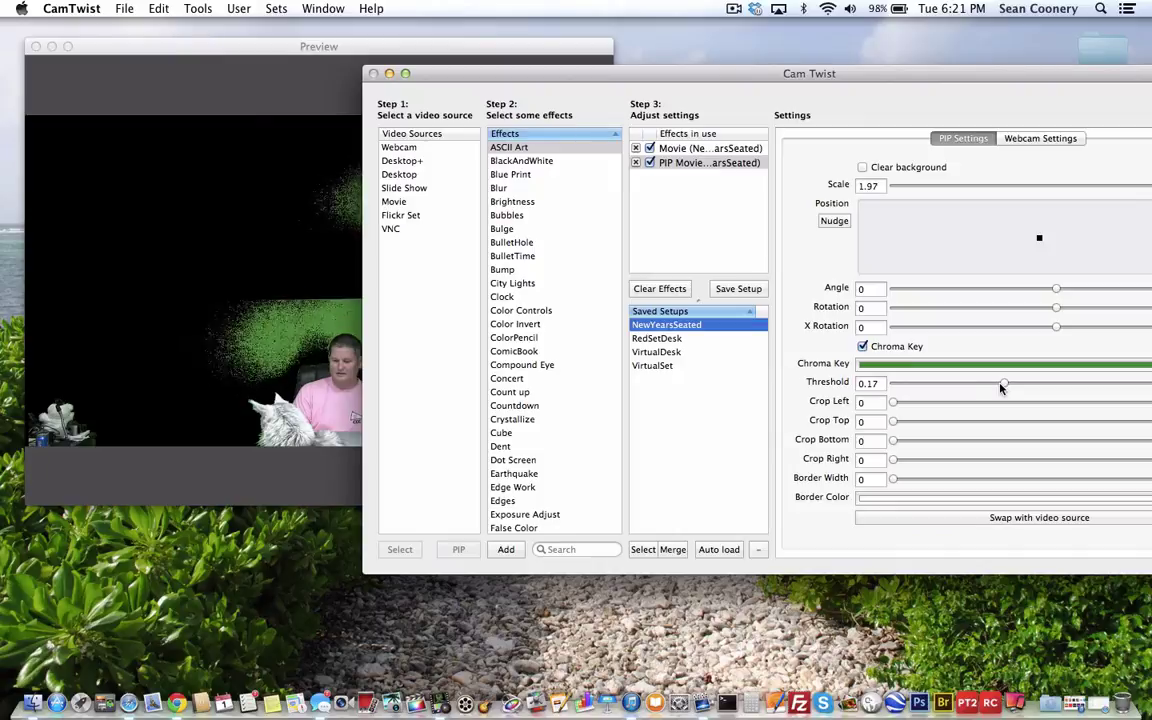
left_click_drag(1002, 385, 1079, 387)
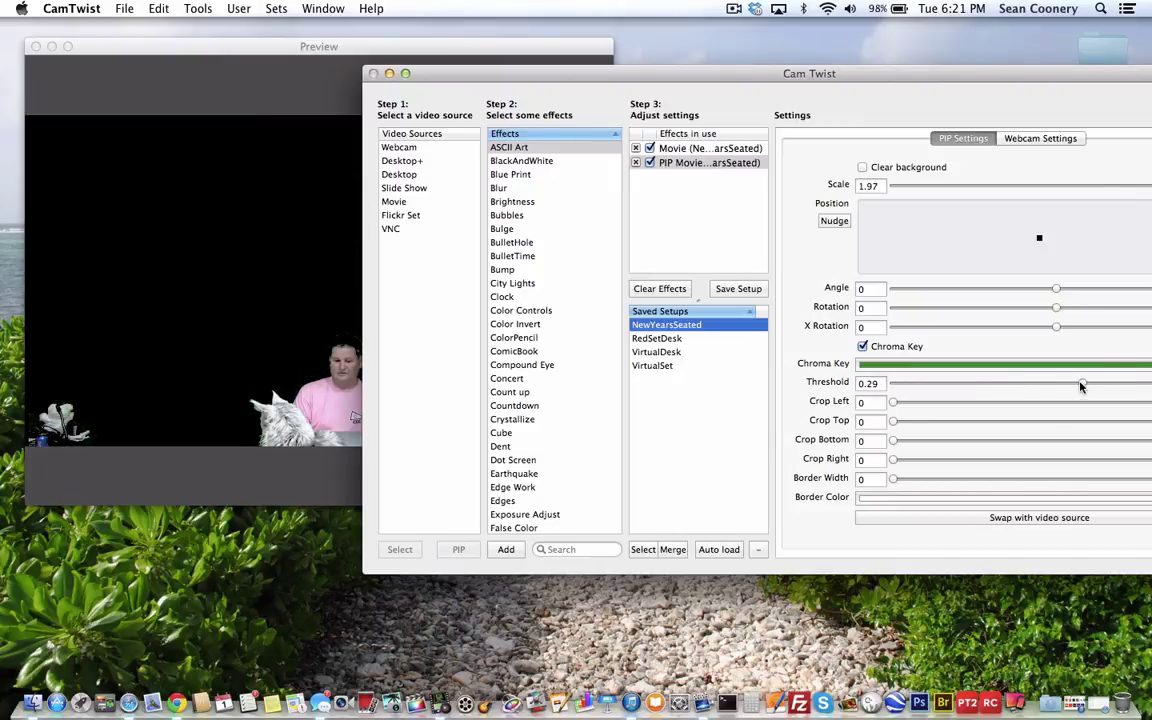
left_click_drag(828, 100, 443, 388)
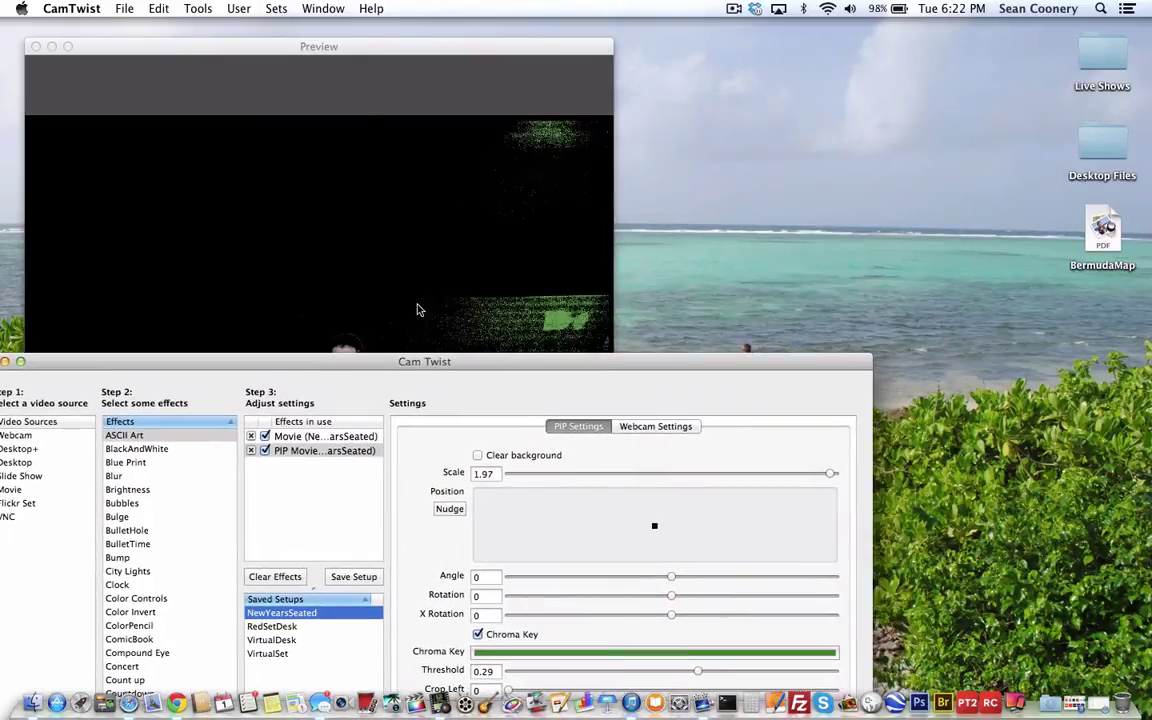
left_click_drag(366, 73, 280, 53)
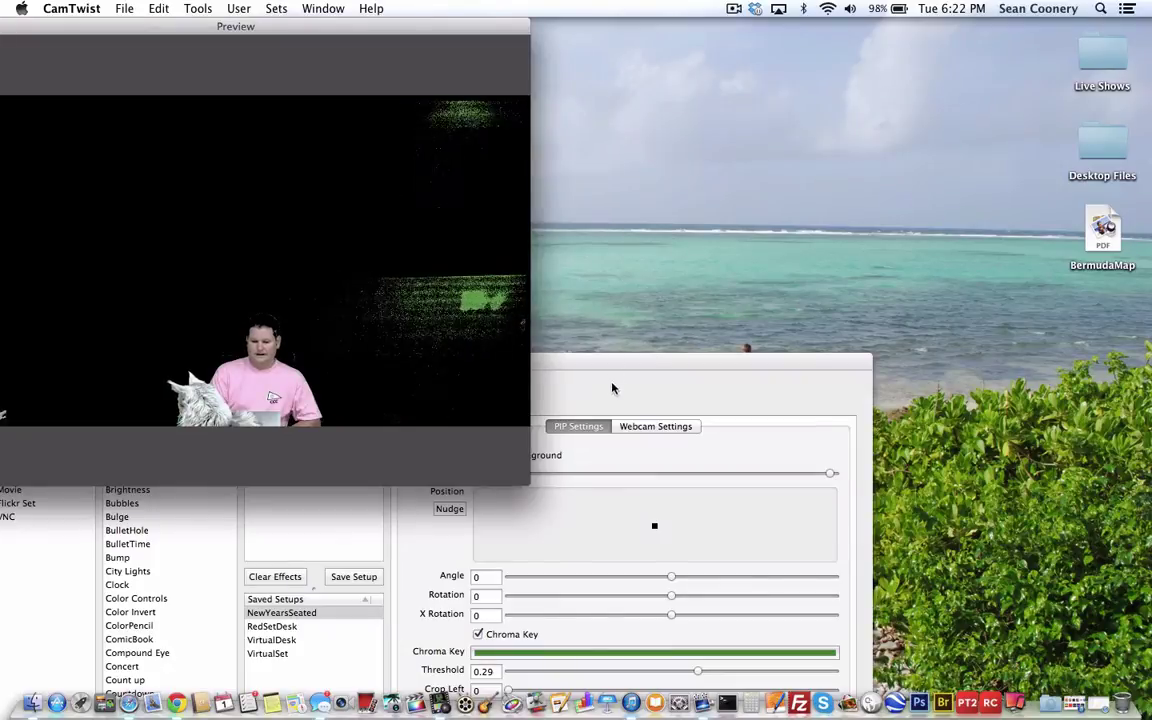
left_click_drag(612, 386, 940, 50)
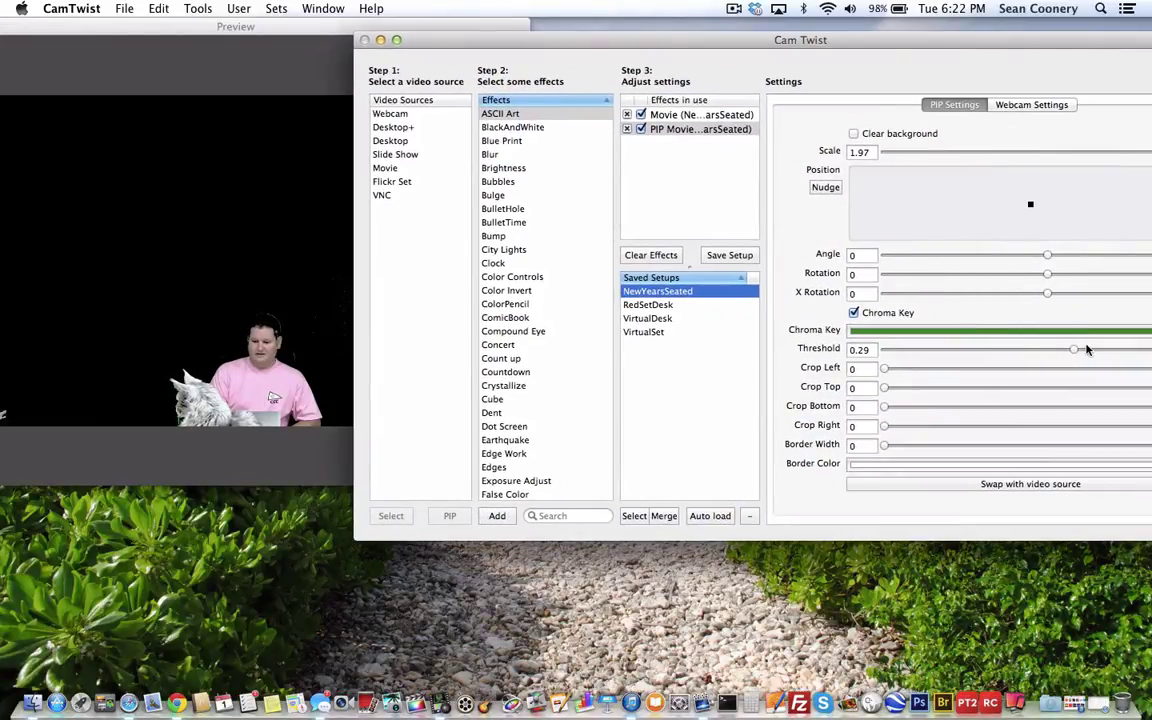
mouse_move(1071, 349)
left_mouse_down()
mouse_move(1058, 350)
mouse_move(1086, 349)
left_mouse_up()
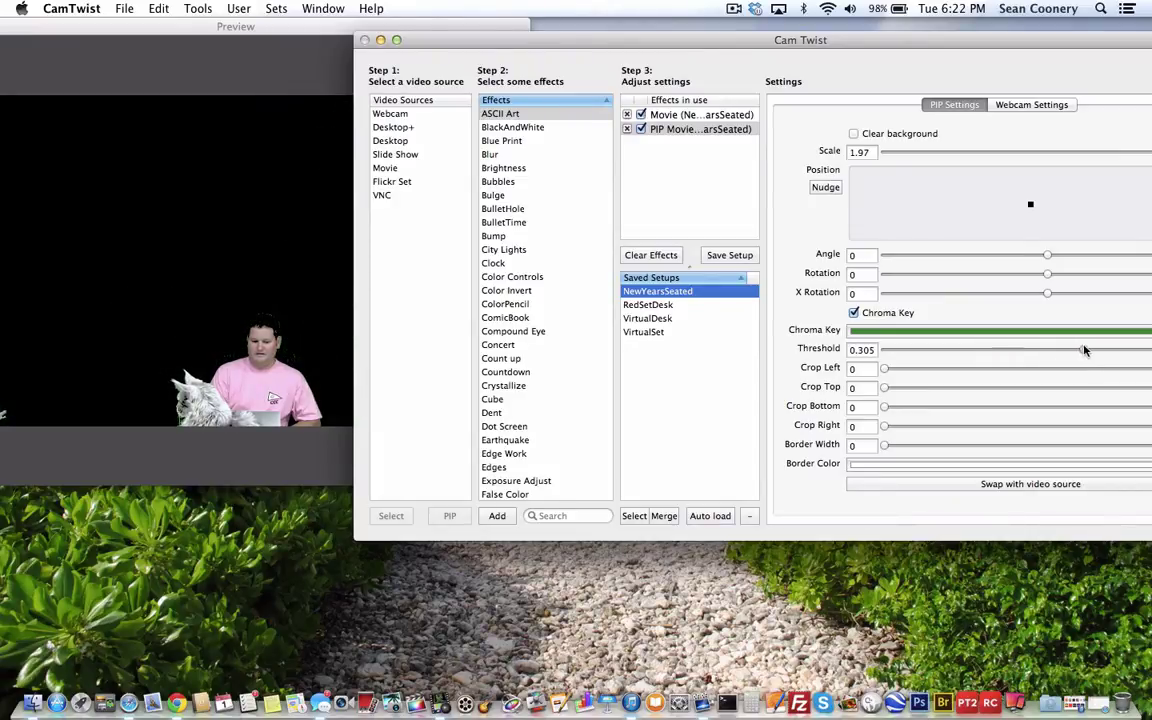
Try RedSetDesk, VirtualDesk and VirtualSet, then keep VirtualDesk with threshold 0.406
left_click(695, 306)
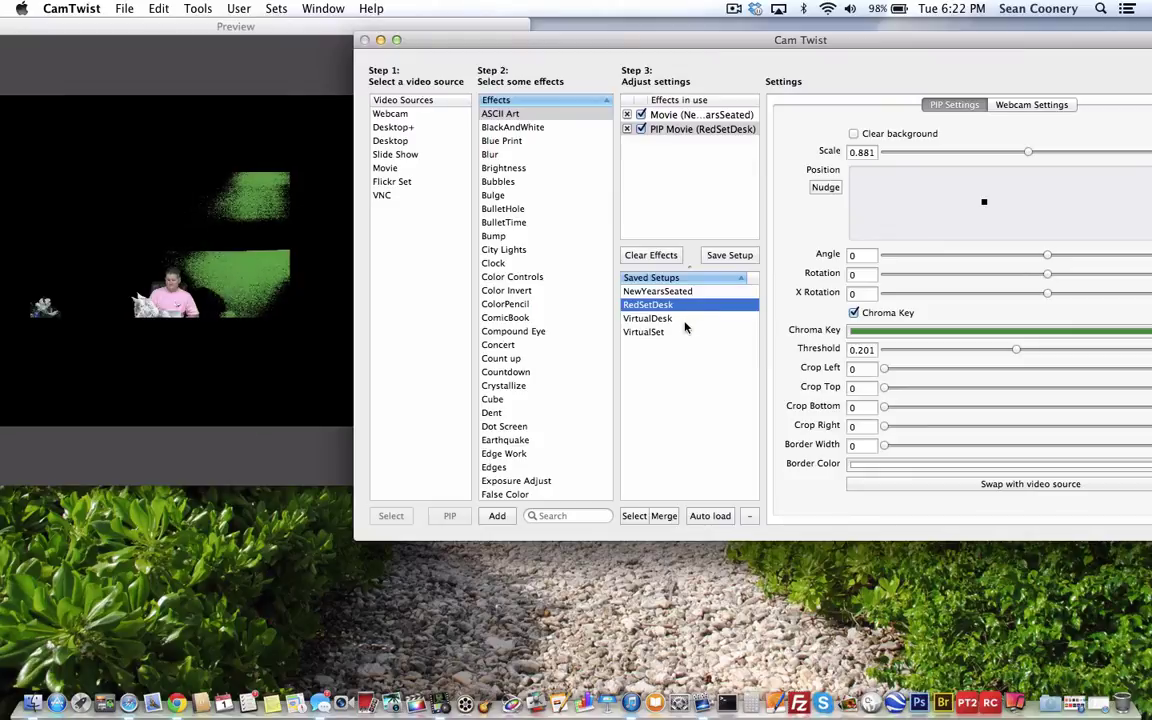
left_click(683, 320)
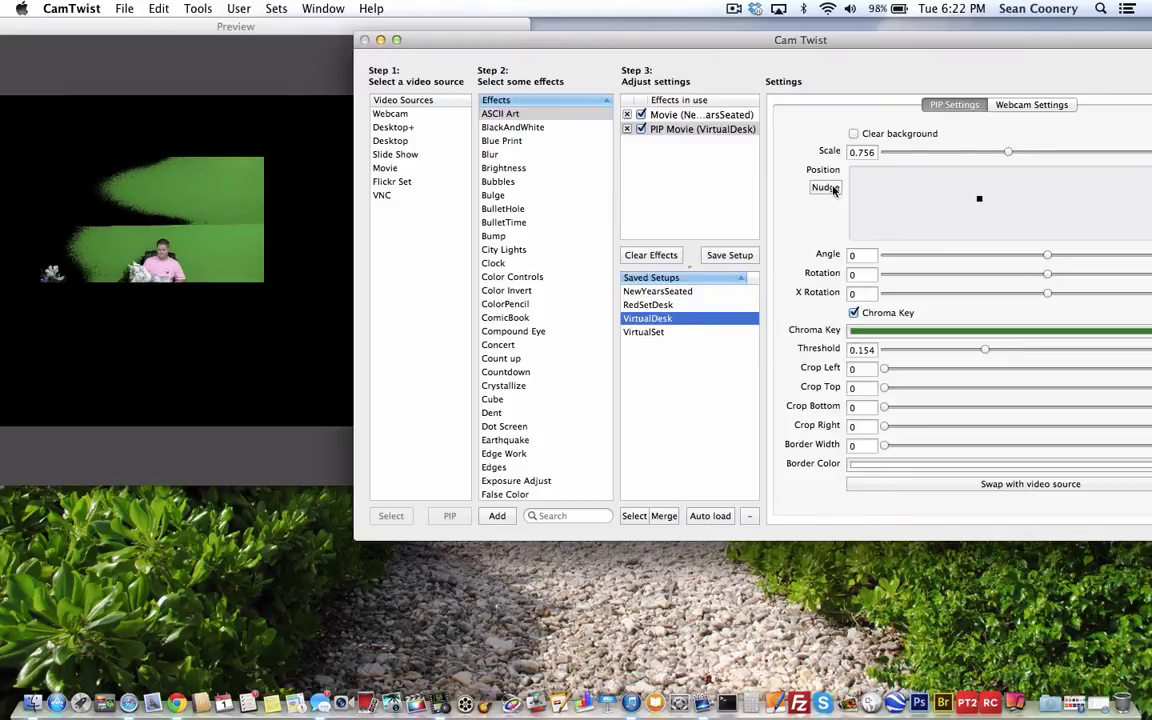
left_click(692, 334)
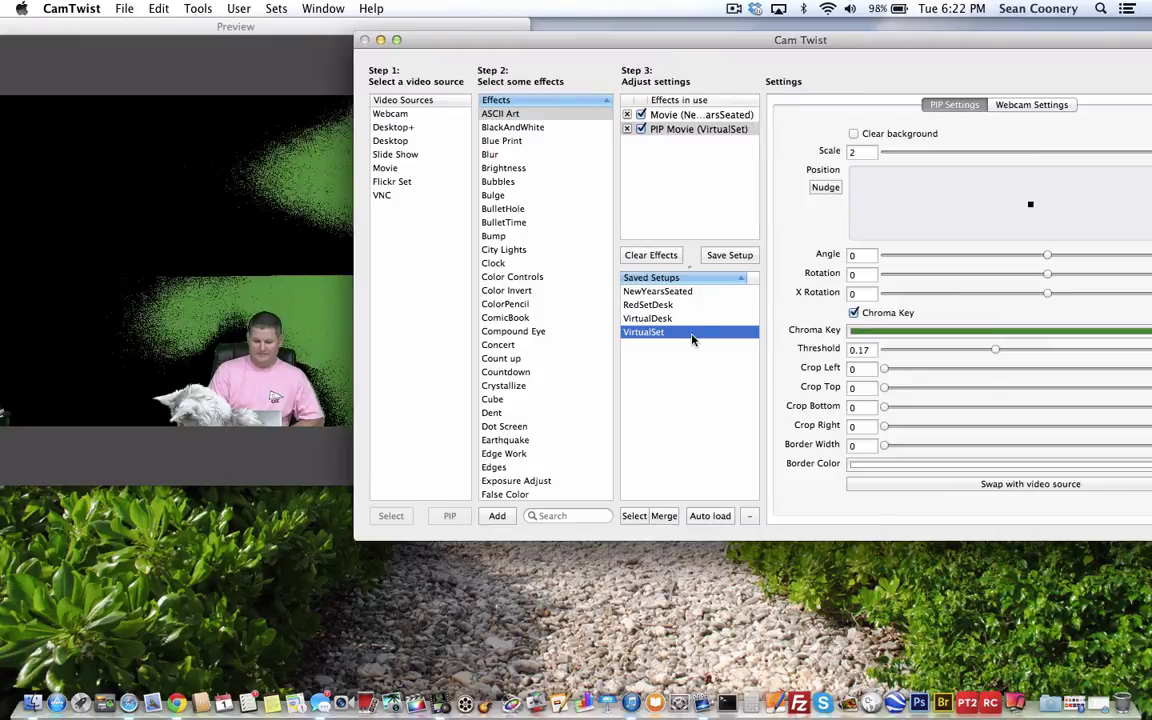
left_click(679, 320)
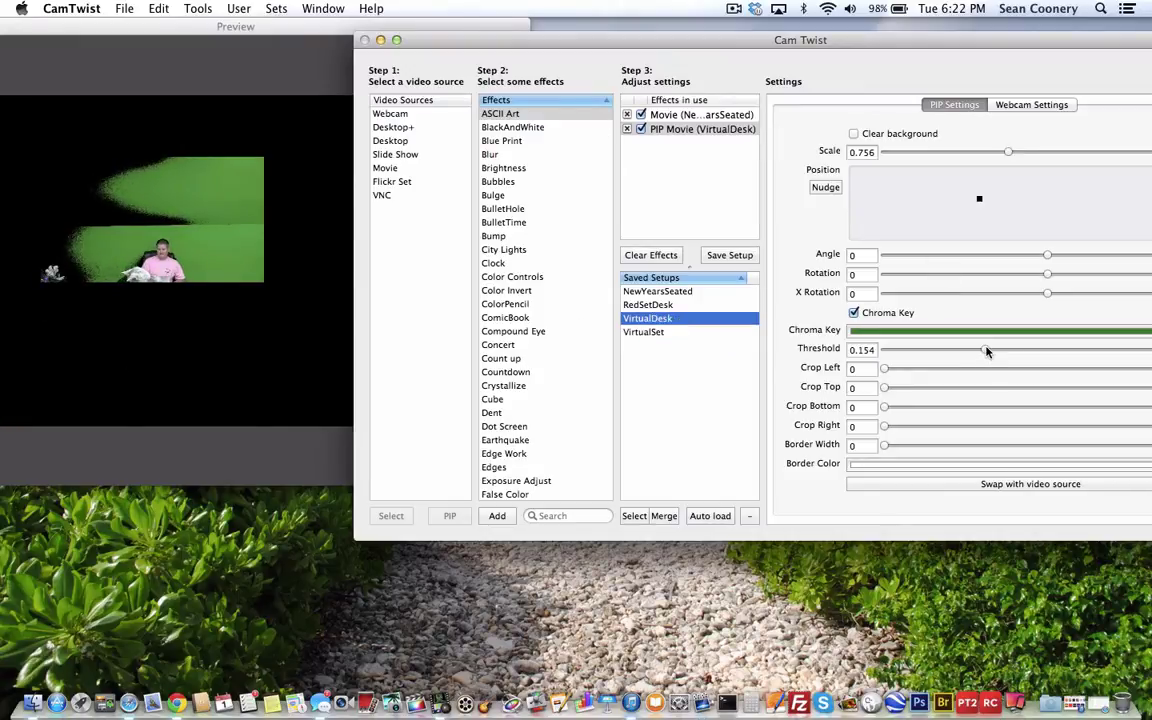
left_click_drag(985, 349, 1150, 366)
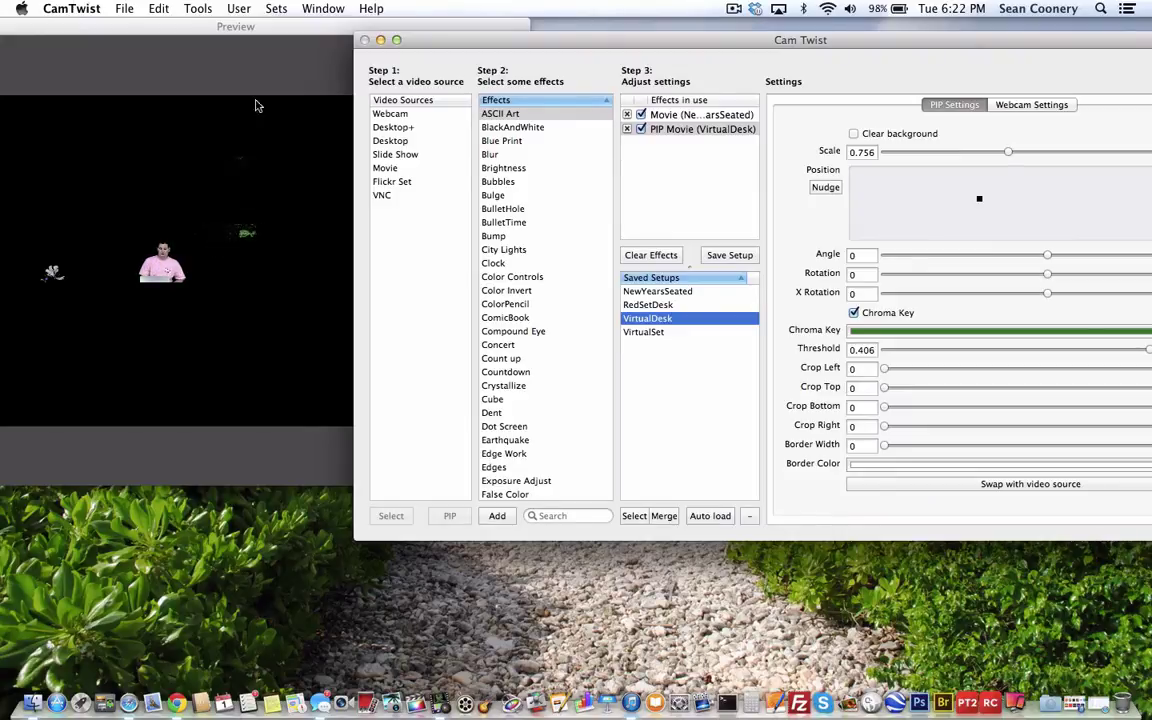
Review CamTwist Preferences, then show Webcam Settings with the Blackmagic HD 1080i 59.94 - 8 Bit camera
left_click(96, 9)
left_click(89, 52)
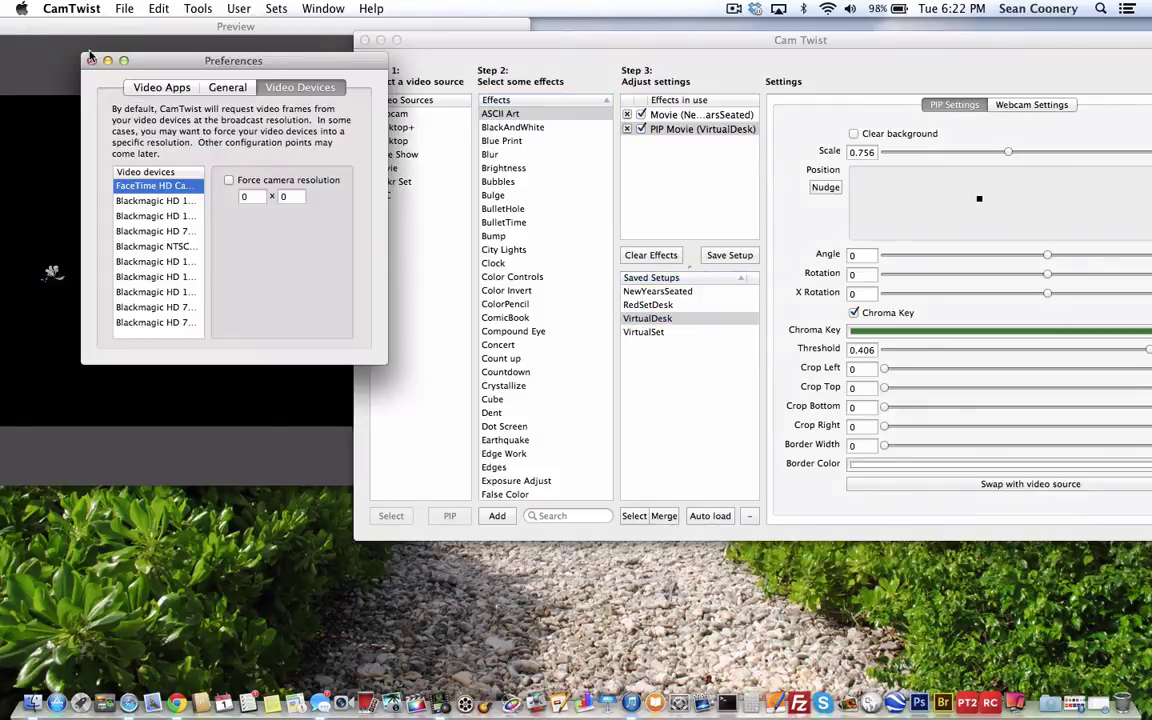
left_click(222, 87)
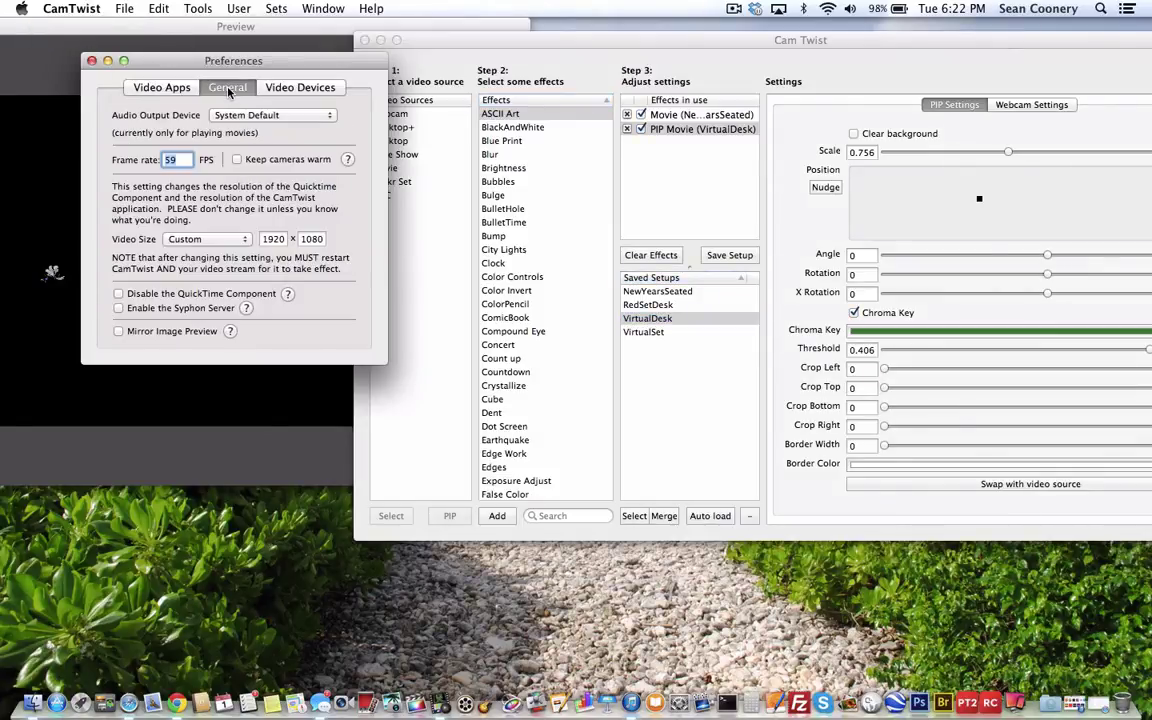
left_click(90, 61)
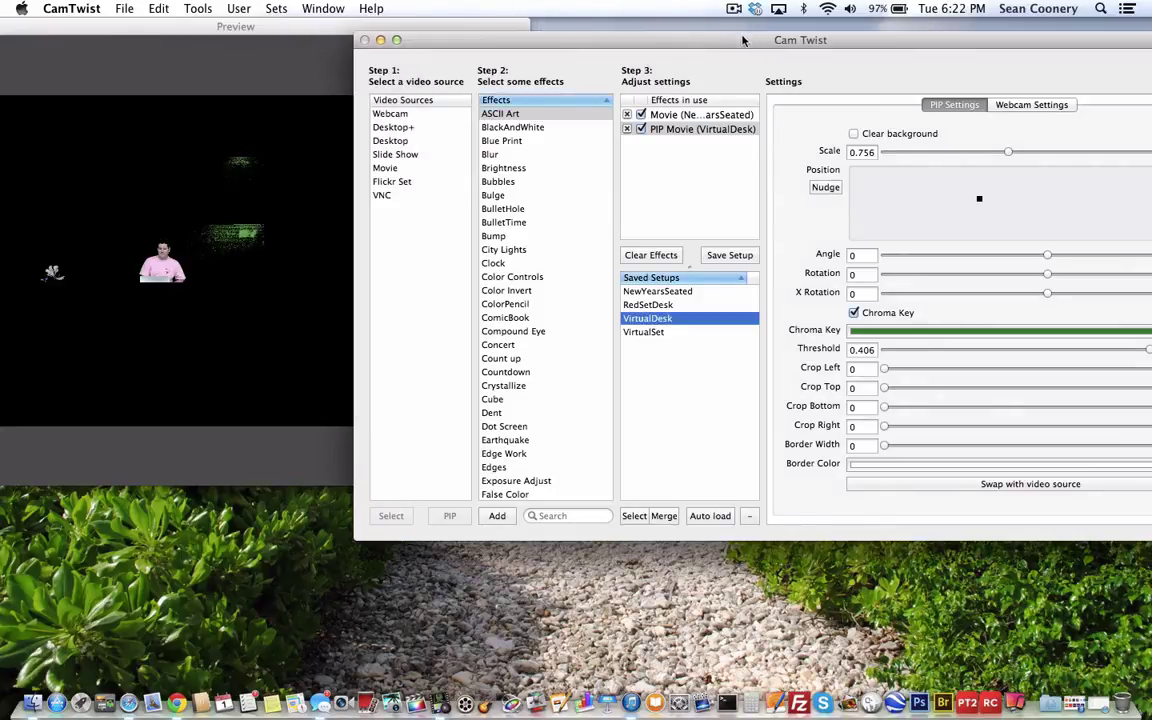
left_click_drag(738, 40, 516, 8)
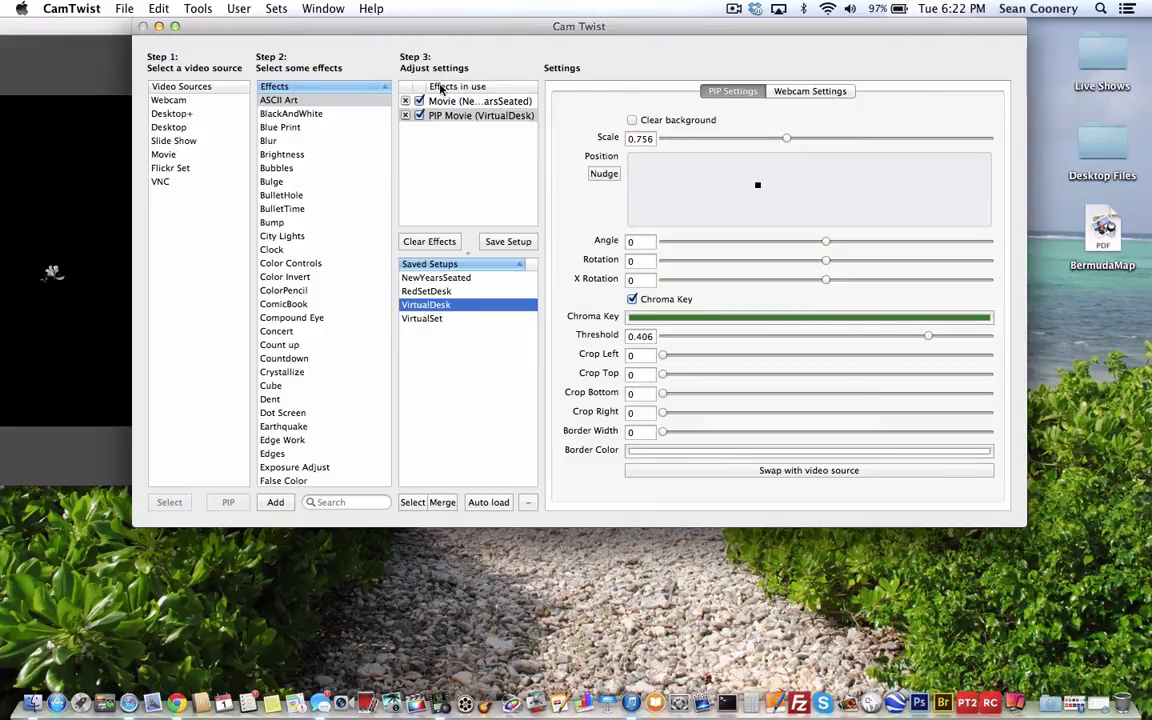
left_click(826, 94)
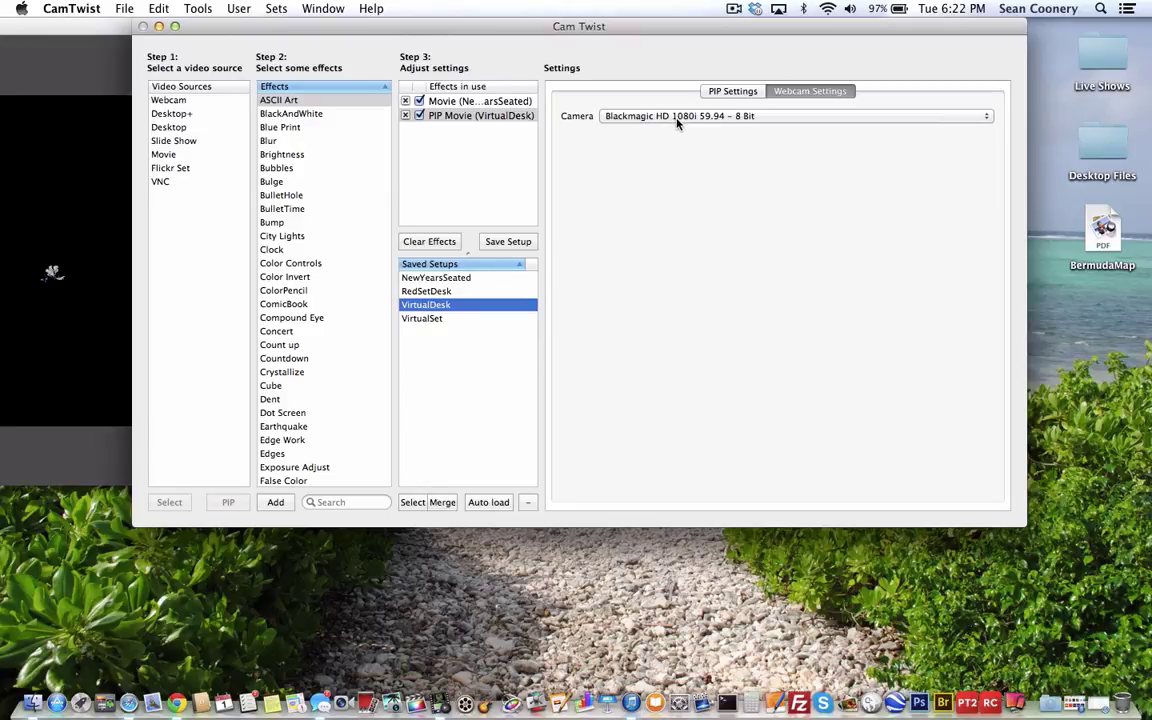
Browse the Help menu, show About CamTwist version 2.5, and reopen the CamTwist menu
left_click(368, 8)
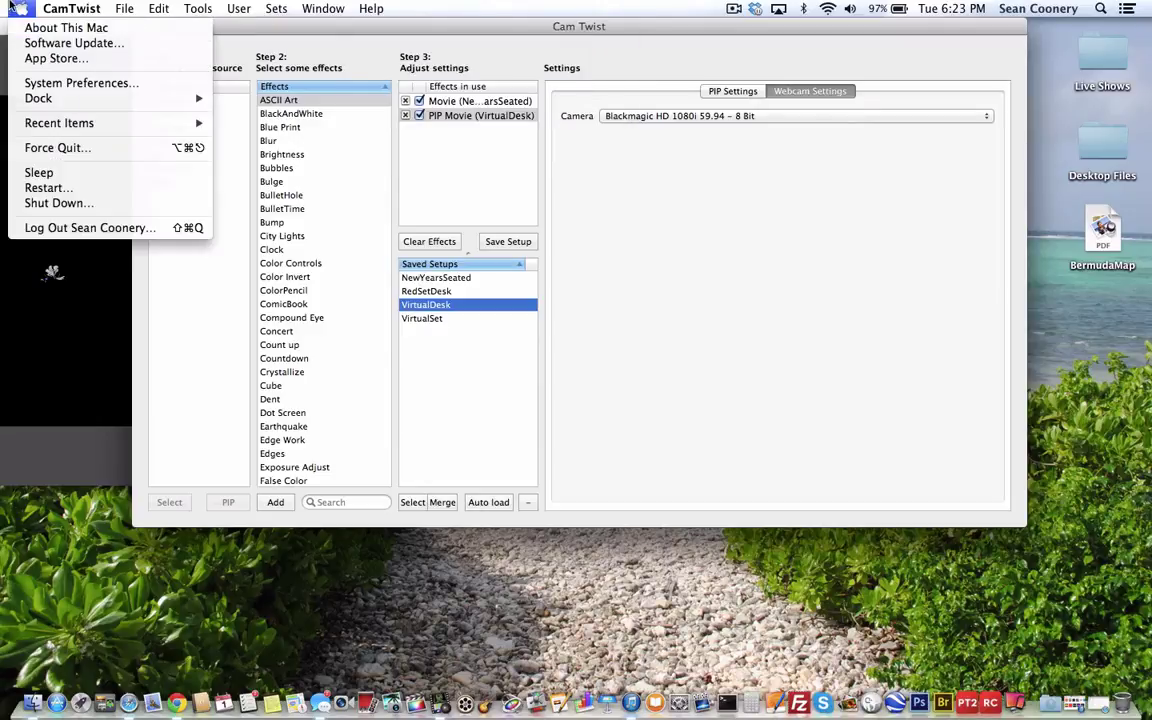
mouse_move(48, 8)
left_click(59, 29)
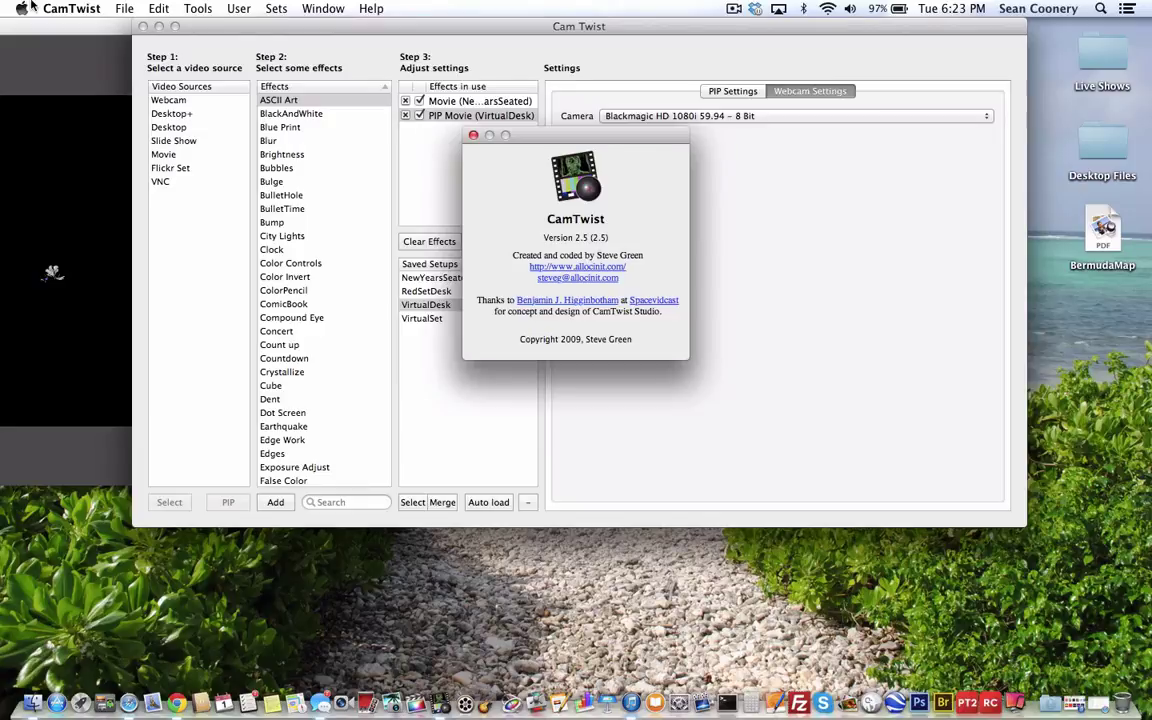
left_click(84, 8)
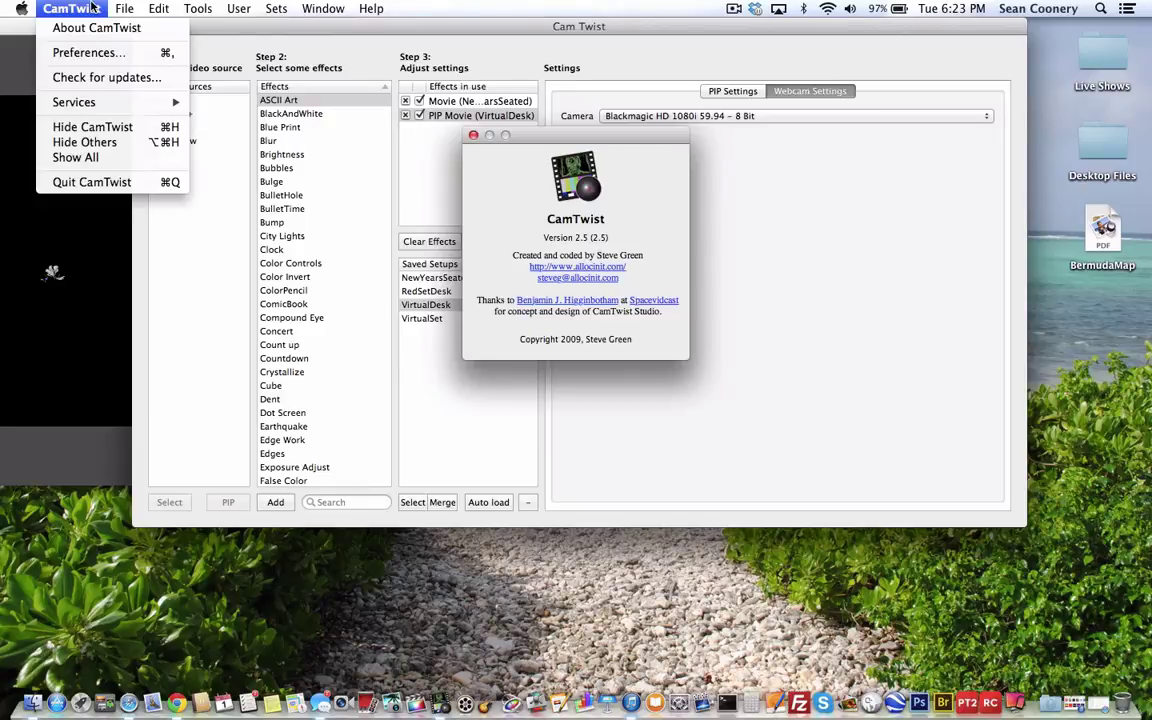
Quit CamTwist, leaving only the bare Finder desktop
left_click(110, 191)
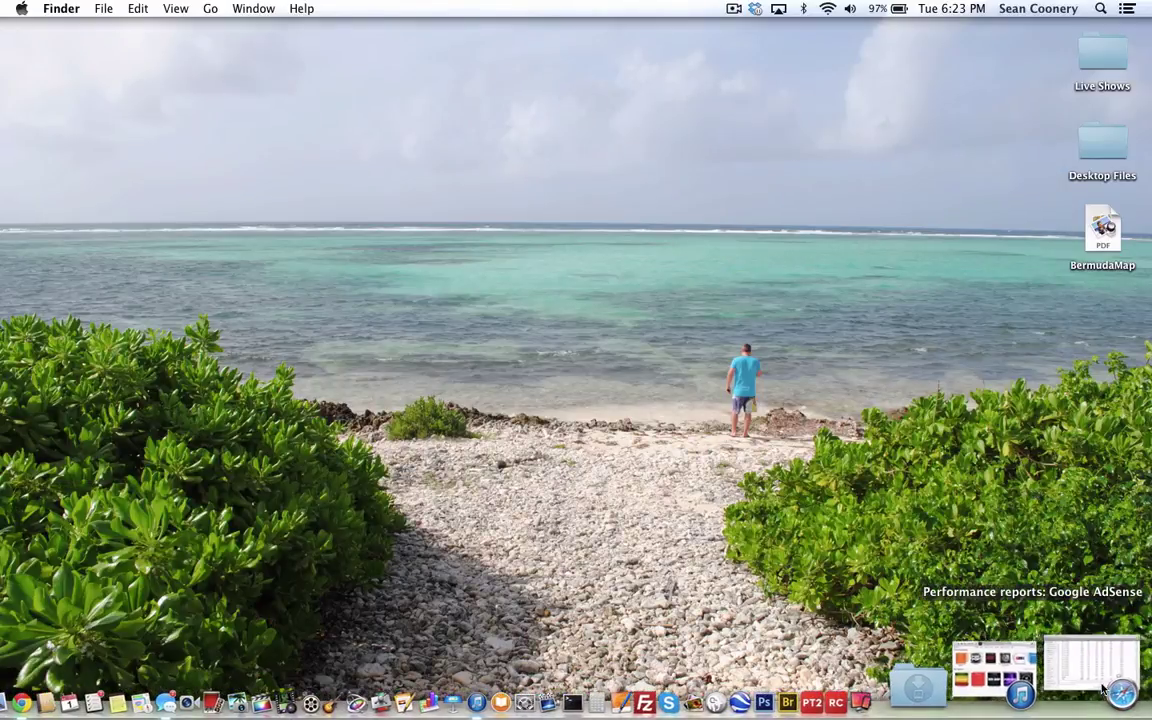